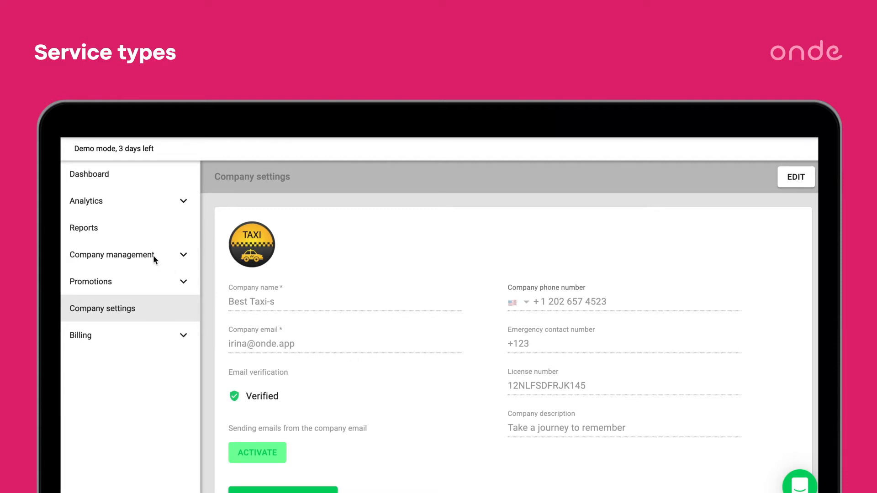
Open the company's service types and start adding a new service type.
{"action": "left_click", "coordinate": [126, 256]}
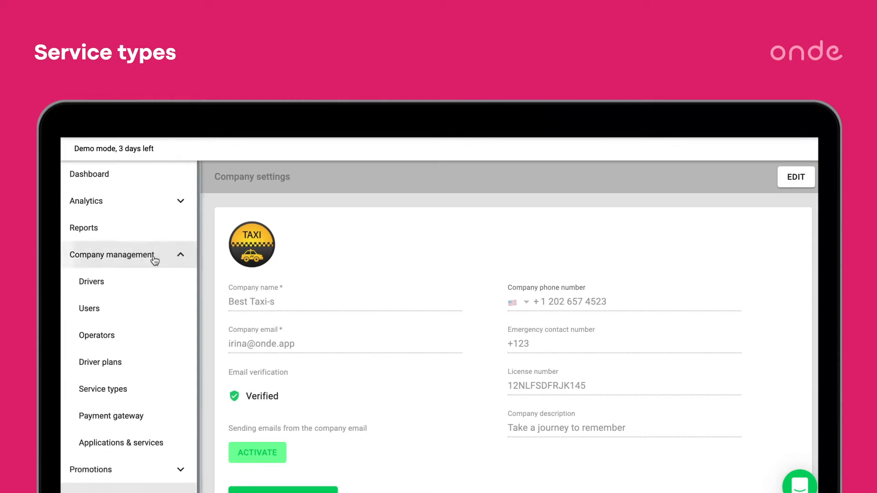
{"action": "left_click", "coordinate": [100, 392]}
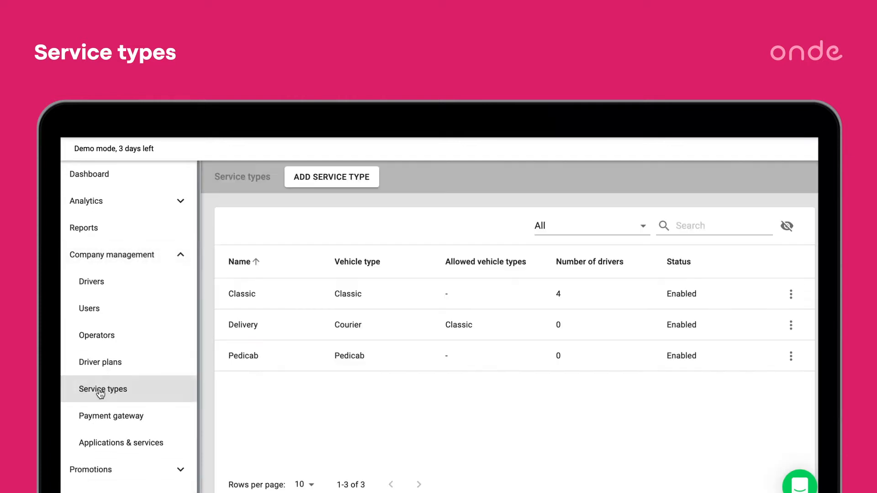
{"action": "left_click", "coordinate": [315, 182]}
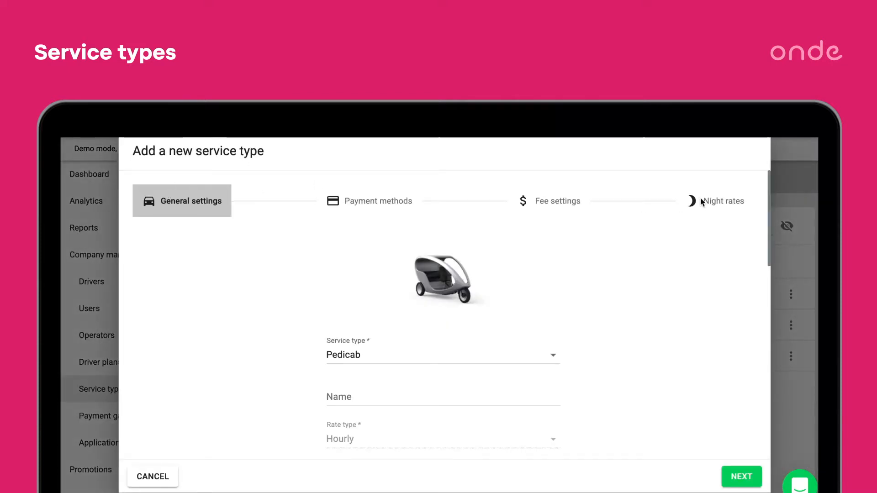
Select Business as the service type in the general settings.
{"action": "scroll", "coordinate": [620, 267], "scroll_direction": "down", "scroll_amount": 1}
{"action": "scroll", "coordinate": [620, 267], "scroll_direction": "up", "scroll_amount": 1}
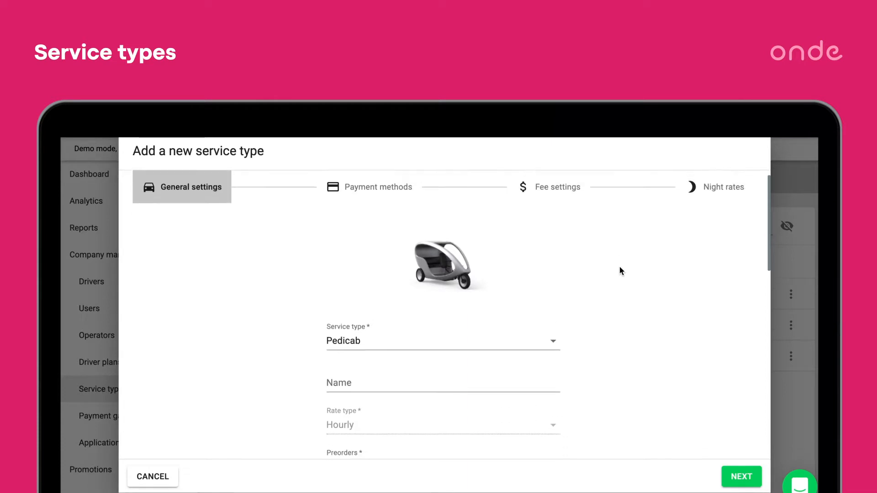
{"action": "left_click", "coordinate": [550, 347]}
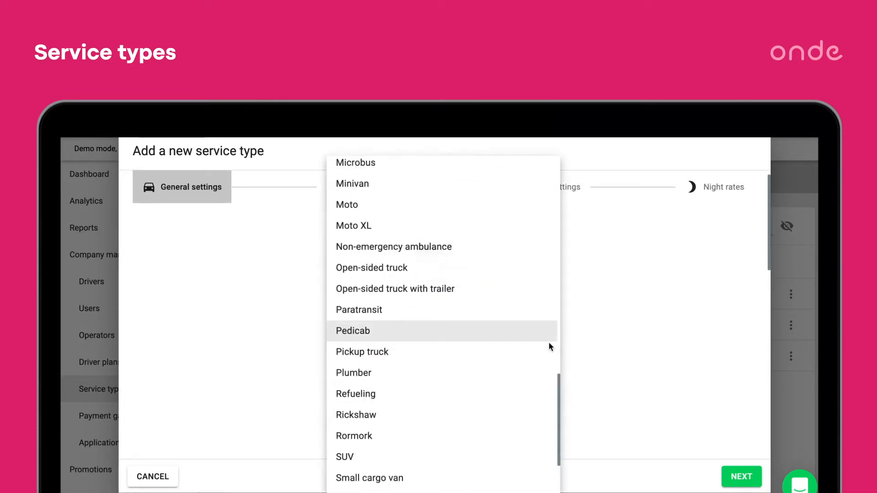
{"action": "scroll", "coordinate": [454, 382], "scroll_direction": "up", "scroll_amount": 10}
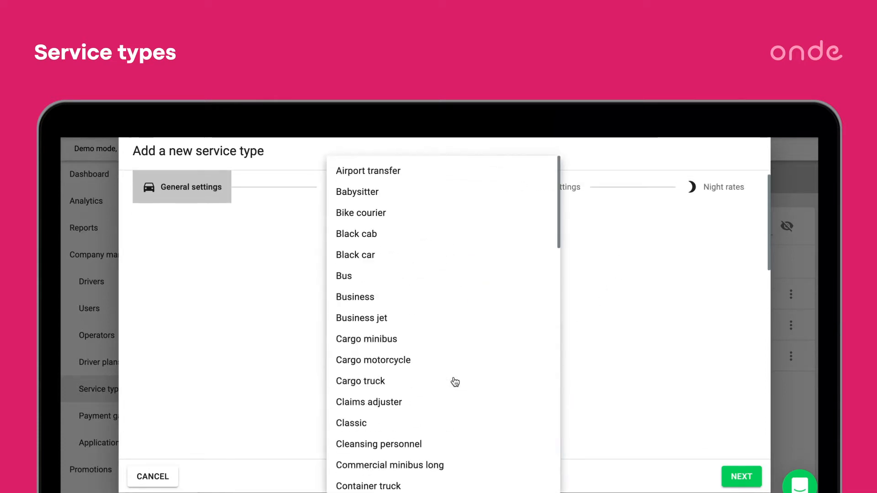
{"action": "left_click", "coordinate": [378, 297]}
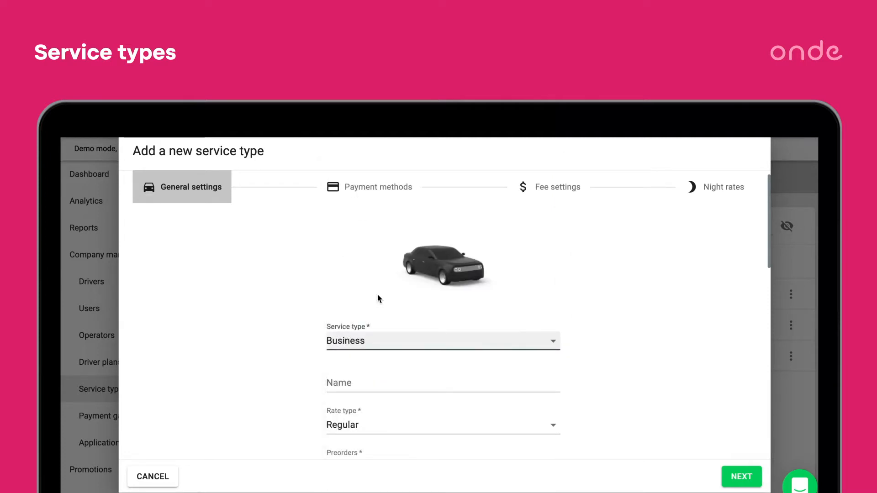
Leave the name empty and choose the Regular rate type for the Business service.
{"action": "left_click", "coordinate": [329, 383]}
{"action": "scroll", "coordinate": [328, 383], "scroll_direction": "down", "scroll_amount": 2}
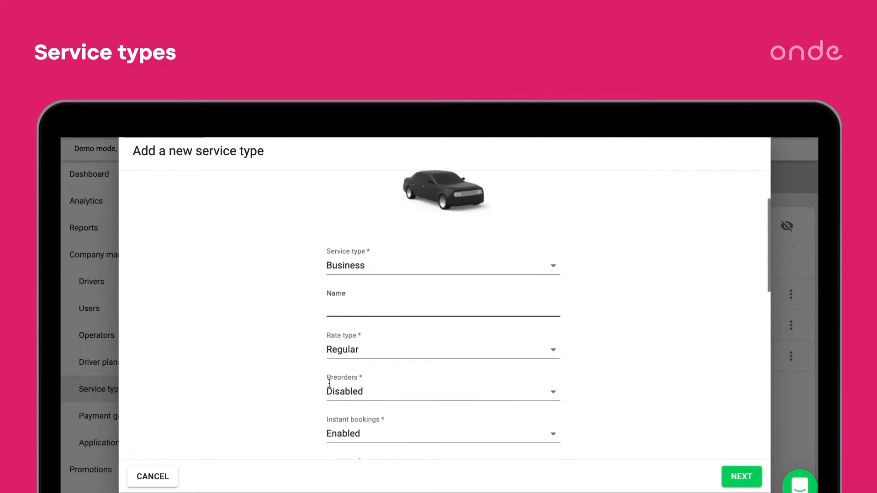
{"action": "left_click", "coordinate": [369, 339]}
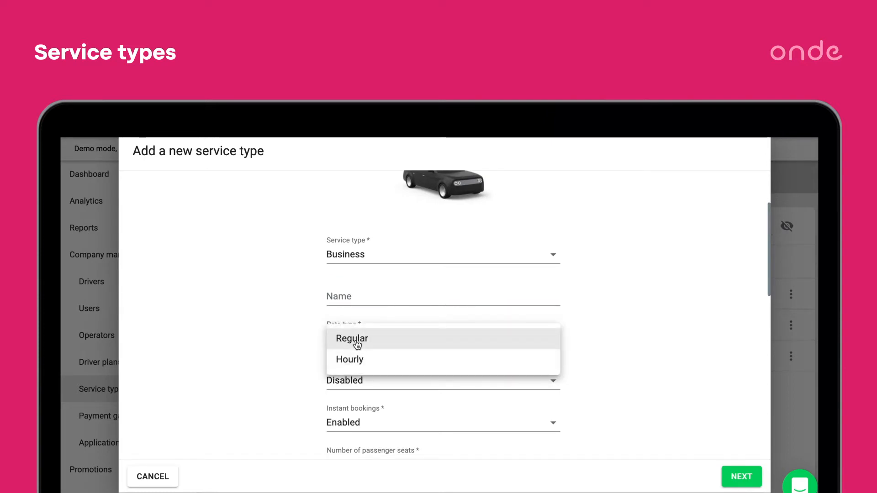
{"action": "left_click", "coordinate": [356, 345]}
{"action": "scroll", "coordinate": [355, 344], "scroll_direction": "down", "scroll_amount": 1}
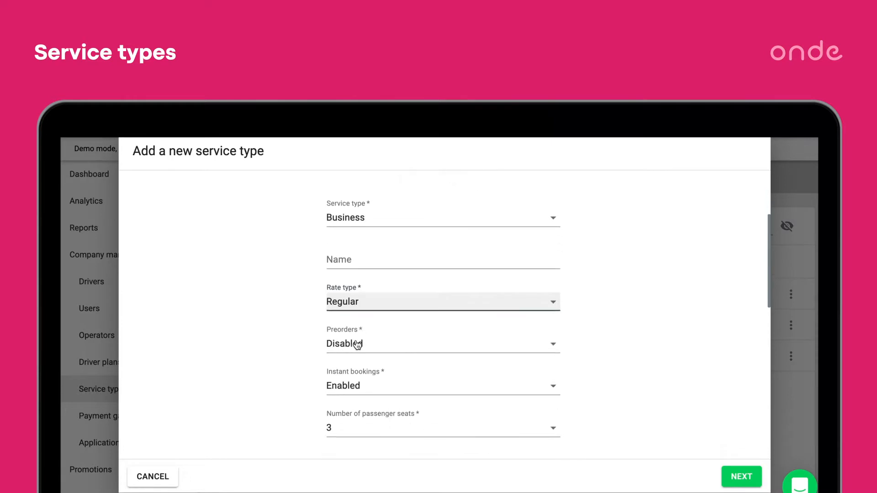
Set preorders to Instant broadcast for the Business service type.
{"action": "left_click", "coordinate": [357, 341]}
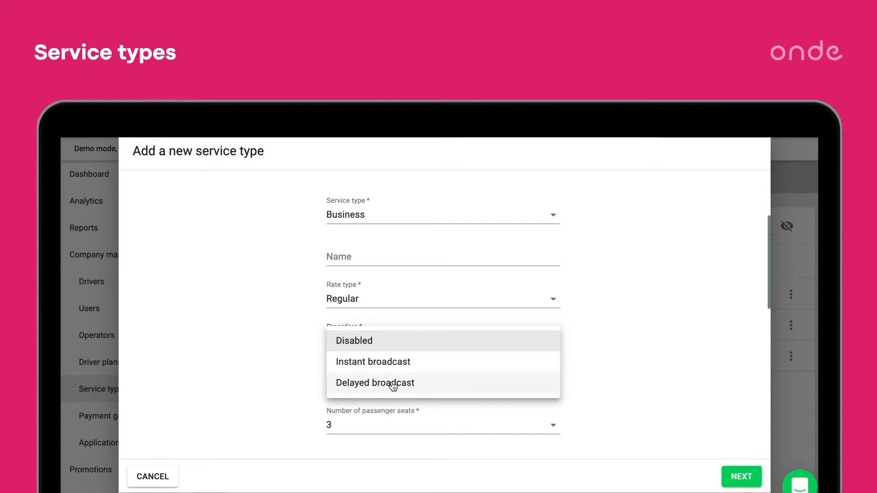
{"action": "left_click", "coordinate": [377, 365]}
{"action": "scroll", "coordinate": [404, 387], "scroll_direction": "down", "scroll_amount": 2}
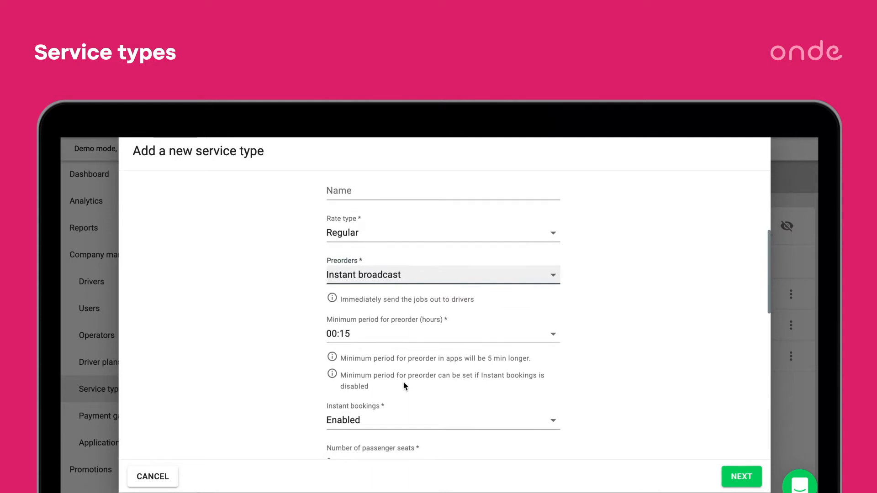
{"action": "scroll", "coordinate": [403, 380], "scroll_direction": "down", "scroll_amount": 1}
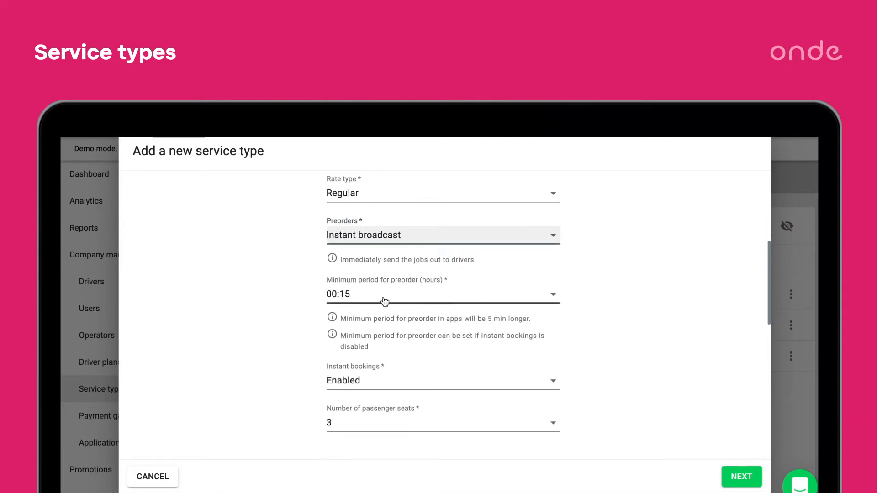
Try disabling instant bookings to view the minimum preorder period options, and enable instant bookings again.
{"action": "left_click", "coordinate": [519, 380]}
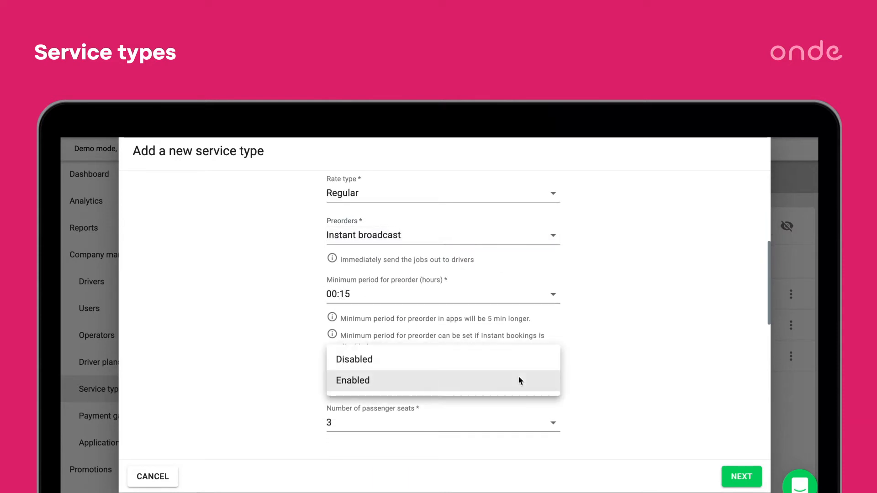
{"action": "left_click", "coordinate": [475, 358]}
{"action": "left_click", "coordinate": [553, 298]}
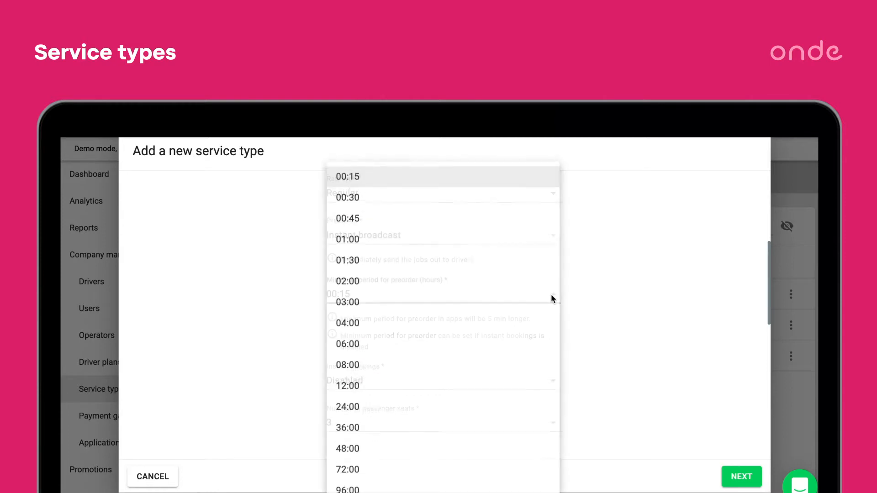
{"action": "left_click", "coordinate": [693, 346]}
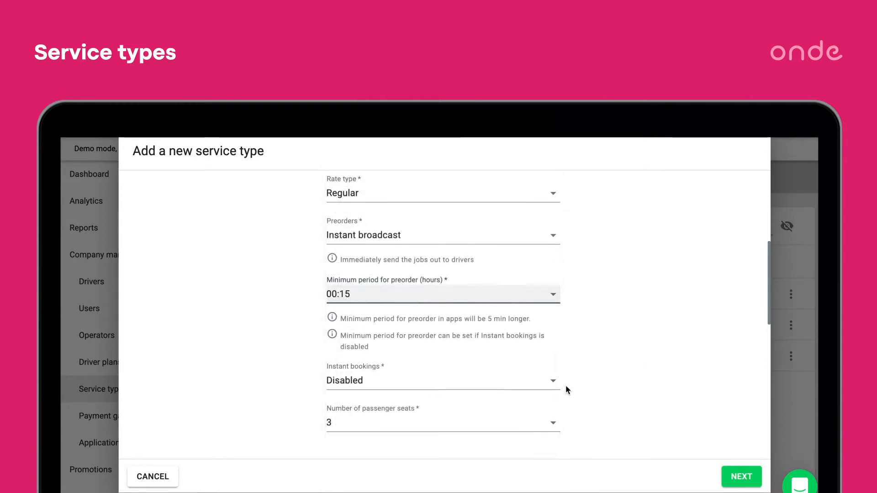
{"action": "left_click", "coordinate": [550, 388]}
{"action": "left_click", "coordinate": [498, 397]}
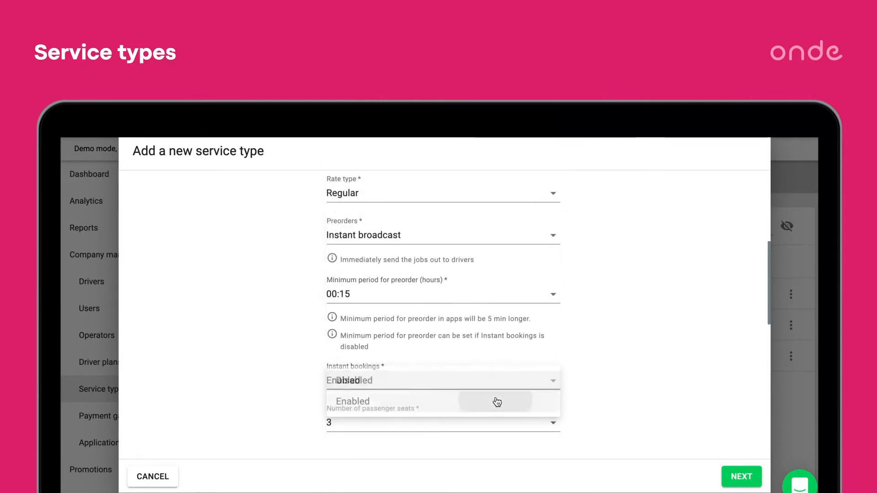
Set the number of passenger seats to 4.
{"action": "scroll", "coordinate": [498, 400], "scroll_direction": "down", "scroll_amount": 1}
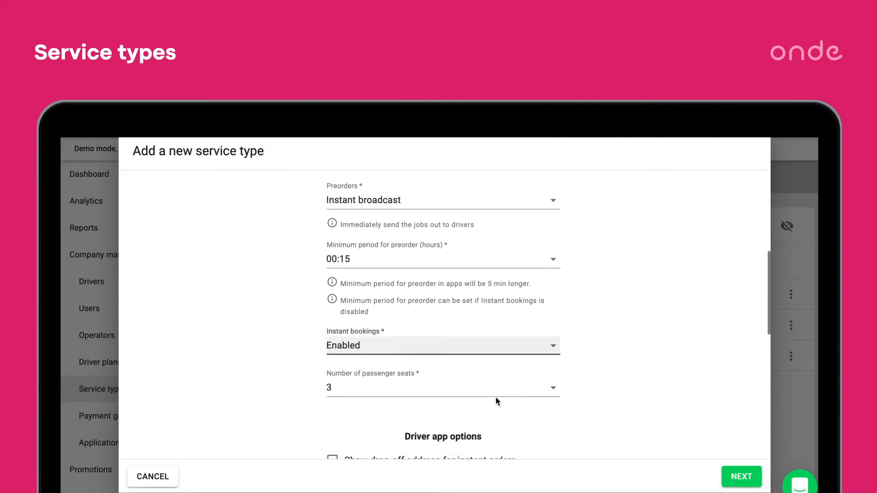
{"action": "left_click", "coordinate": [478, 363]}
{"action": "left_click", "coordinate": [367, 237]}
{"action": "scroll", "coordinate": [589, 419], "scroll_direction": "down", "scroll_amount": 1}
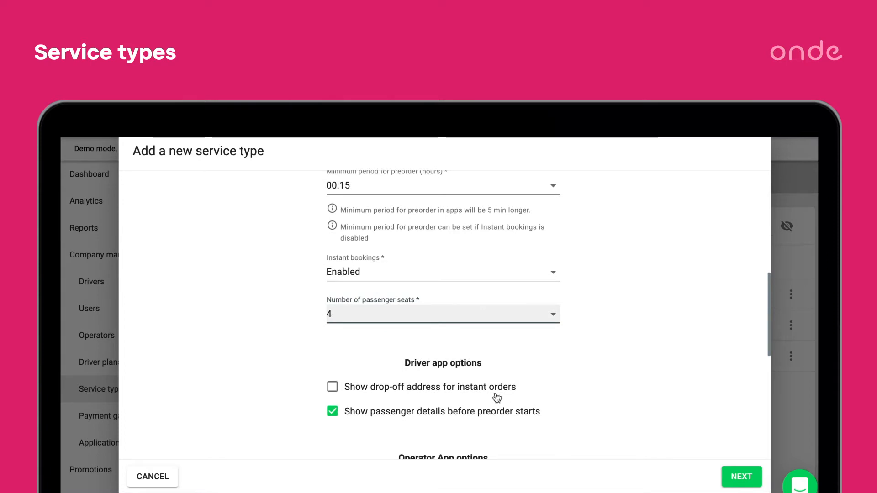
Show the drop-off address for instant orders in the driver app, keeping passenger details shown before the preorder starts.
{"action": "left_click", "coordinate": [333, 388]}
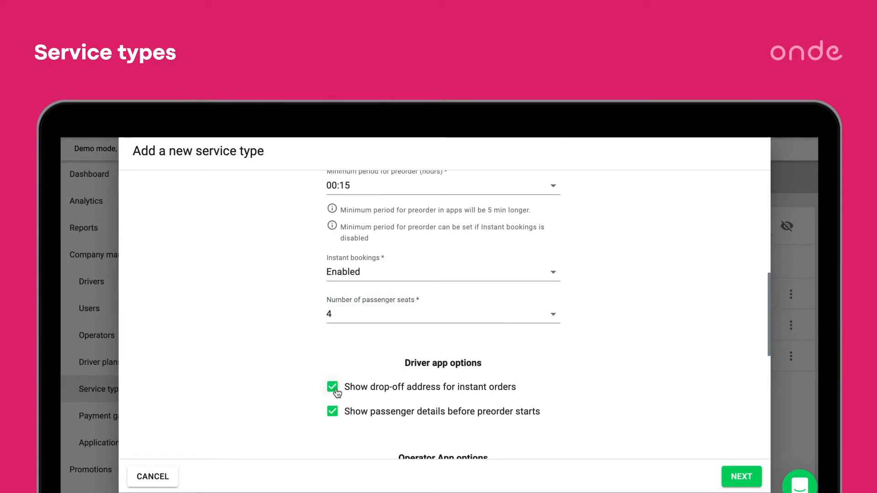
{"action": "scroll", "coordinate": [335, 394], "scroll_direction": "down", "scroll_amount": 1}
{"action": "left_click", "coordinate": [328, 393]}
{"action": "left_click", "coordinate": [332, 395]}
{"action": "scroll", "coordinate": [336, 403], "scroll_direction": "down", "scroll_amount": 1}
{"action": "scroll", "coordinate": [336, 402], "scroll_direction": "down", "scroll_amount": 3}
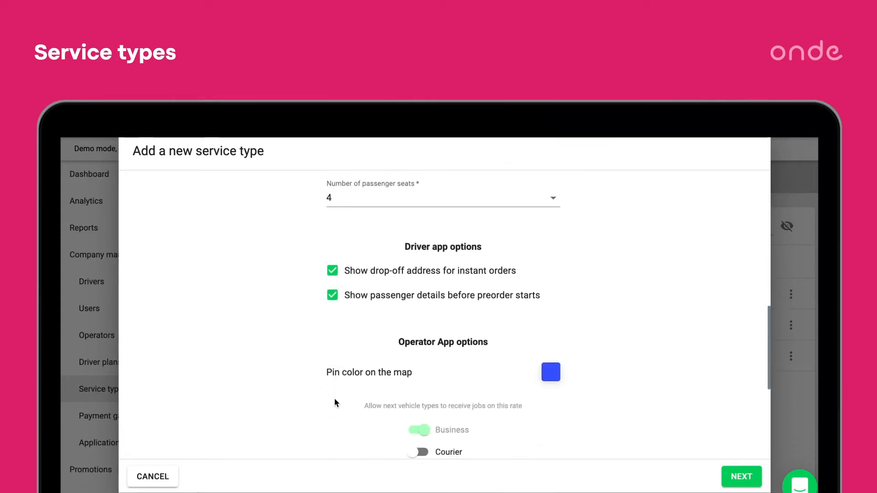
Set the pin color on the map to orange and allow Classic vehicles to receive jobs on this rate.
{"action": "left_click", "coordinate": [551, 368]}
{"action": "left_click", "coordinate": [492, 389]}
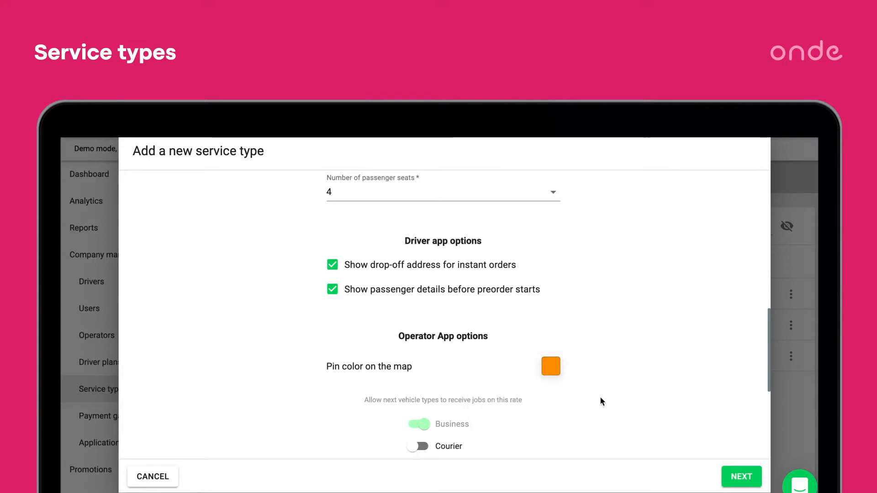
{"action": "scroll", "coordinate": [629, 406], "scroll_direction": "down", "scroll_amount": 1}
{"action": "scroll", "coordinate": [631, 408], "scroll_direction": "down", "scroll_amount": 1}
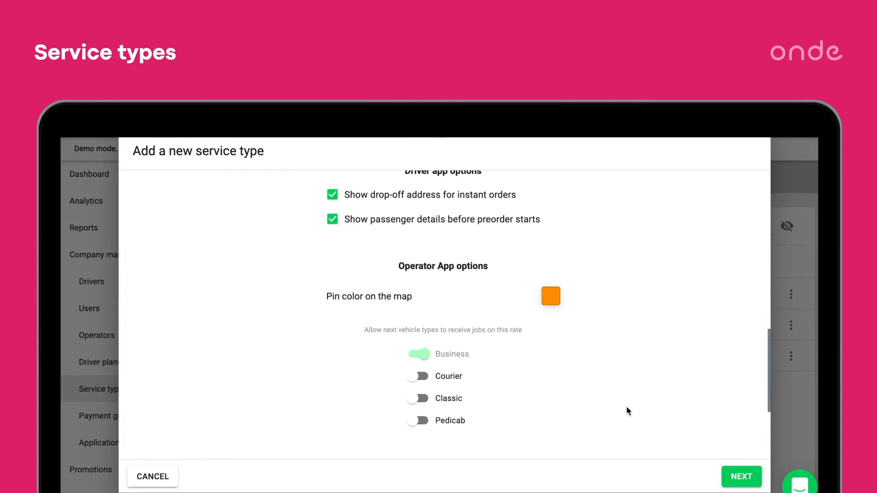
{"action": "left_click", "coordinate": [417, 398]}
Allow this service type to work in the Zone 2 and Zone 3 working areas.
{"action": "scroll", "coordinate": [480, 338], "scroll_direction": "down", "scroll_amount": 4}
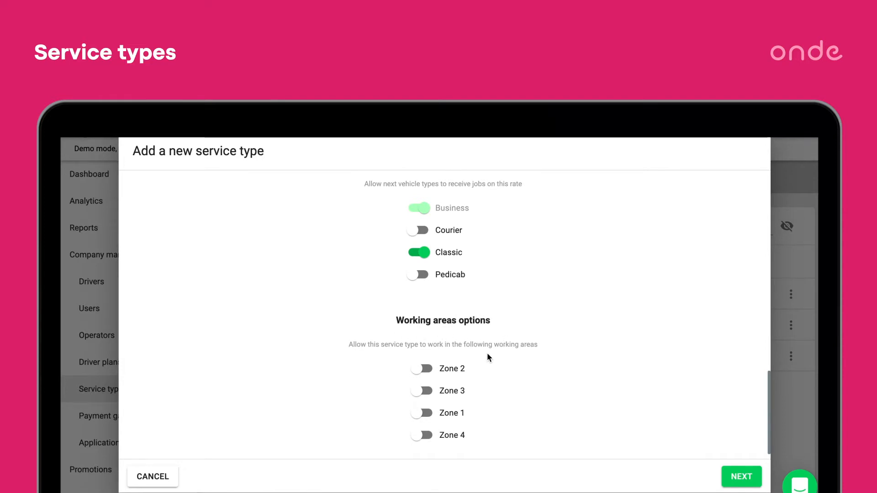
{"action": "left_click", "coordinate": [425, 369]}
{"action": "left_click", "coordinate": [429, 392]}
Continue to the payment methods and allow the driver to add extra expenses.
{"action": "left_click", "coordinate": [734, 484]}
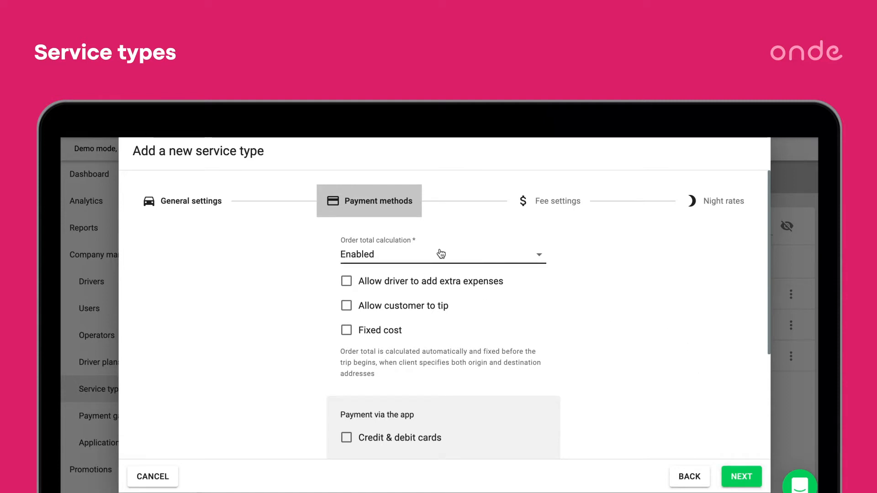
{"action": "left_click", "coordinate": [347, 283]}
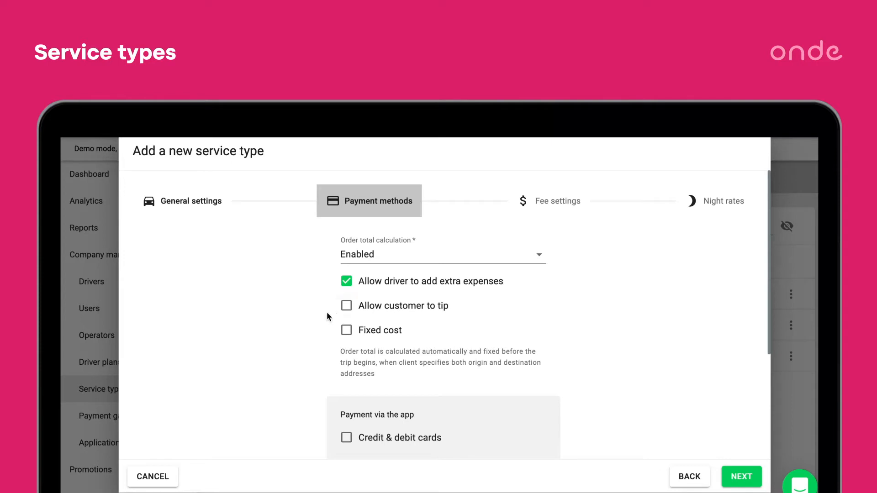
Try the customer tip and fixed cost options, and switch fixed cost off again.
{"action": "left_click", "coordinate": [347, 306]}
{"action": "left_click", "coordinate": [346, 329]}
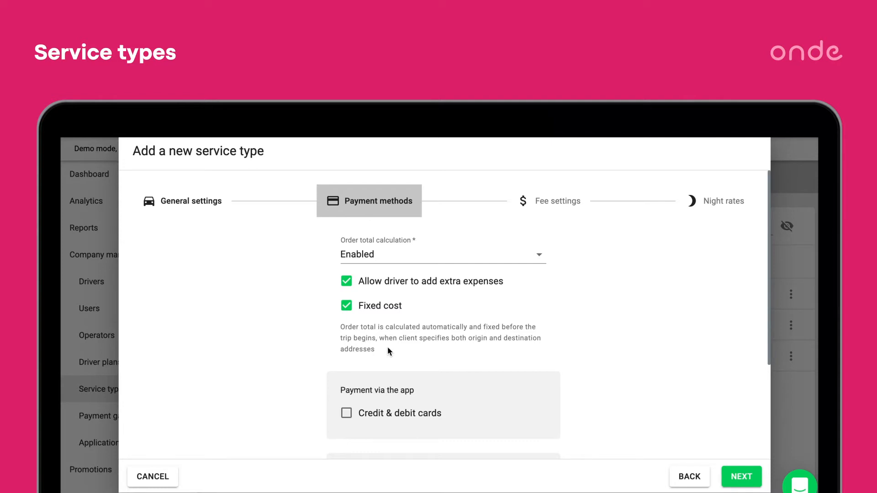
{"action": "left_click", "coordinate": [348, 306]}
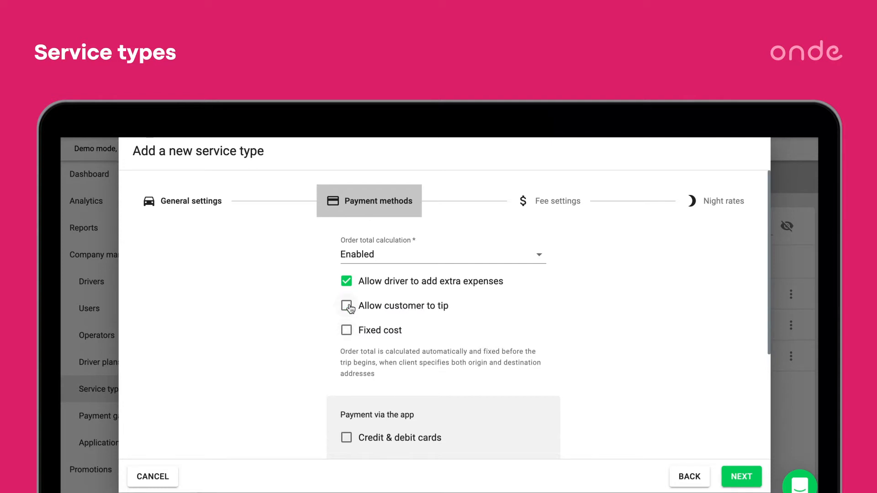
Enable the external card terminal and third-party payment systems for payment out of the app.
{"action": "scroll", "coordinate": [416, 378], "scroll_direction": "down", "scroll_amount": 3}
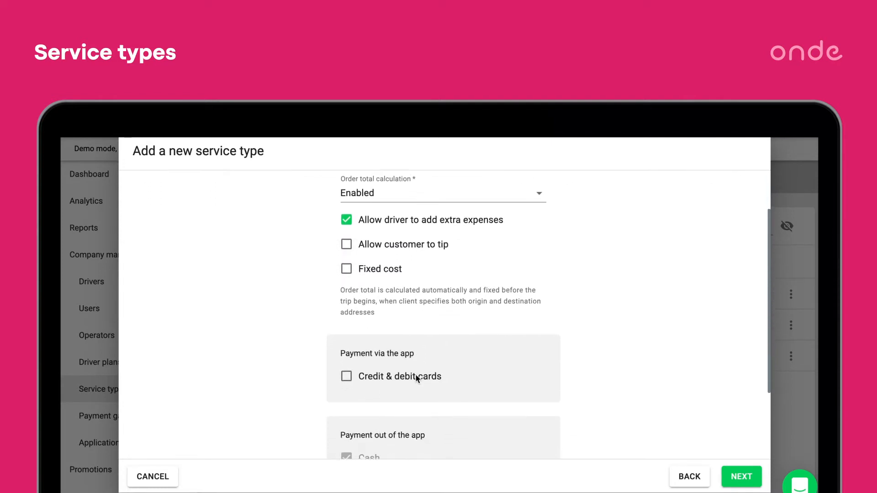
{"action": "scroll", "coordinate": [416, 378], "scroll_direction": "down", "scroll_amount": 1}
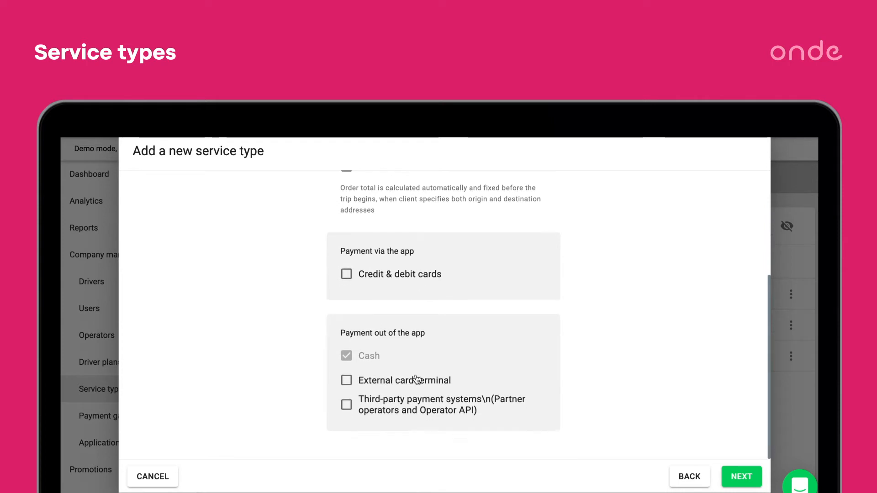
{"action": "left_click", "coordinate": [346, 380]}
{"action": "left_click", "coordinate": [346, 405]}
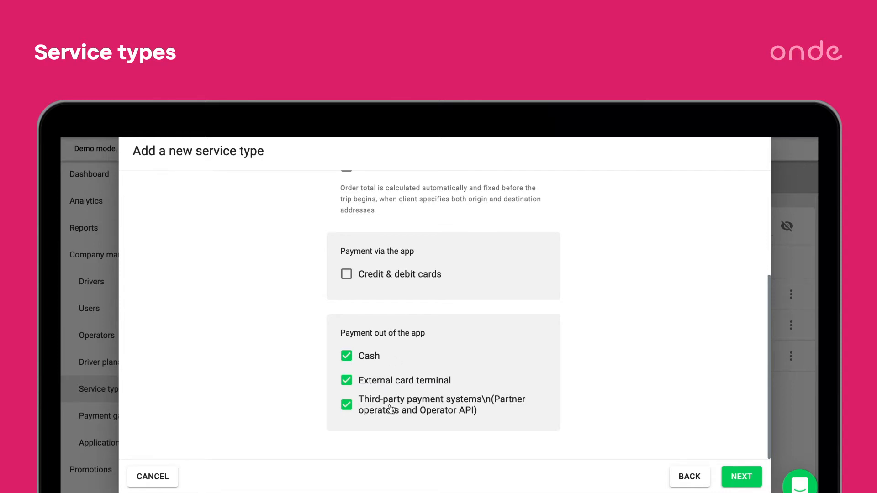
Accept credit & debit cards via the app, and disable the external card terminal and third-party payment systems.
{"action": "left_click", "coordinate": [346, 380]}
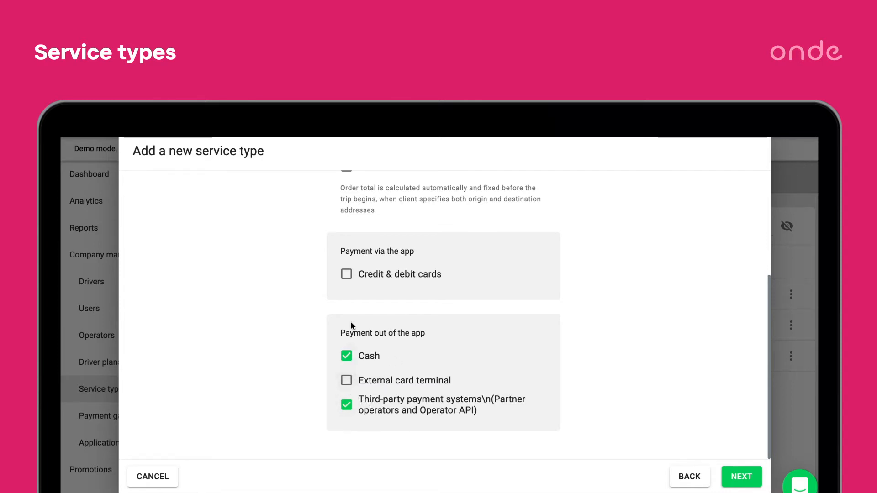
{"action": "left_click", "coordinate": [345, 275]}
{"action": "left_click", "coordinate": [346, 429]}
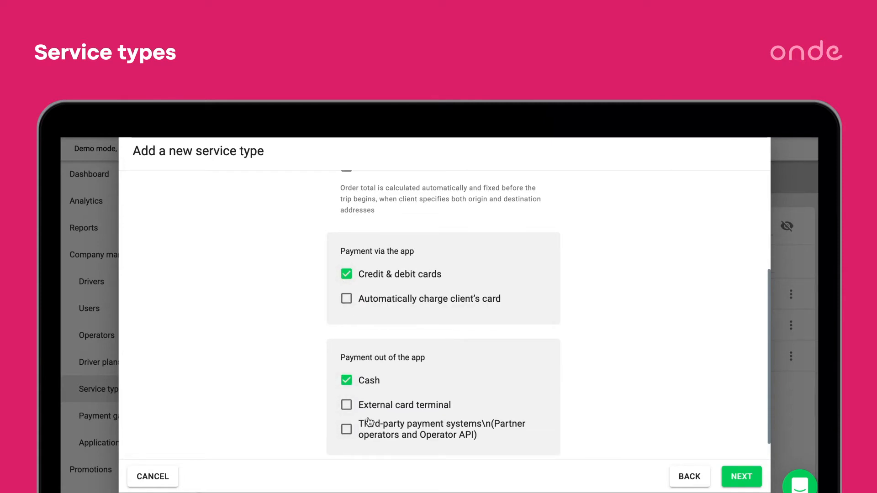
Try charging the client's card automatically, and switch back to accepting cash out of the app.
{"action": "left_click", "coordinate": [345, 300]}
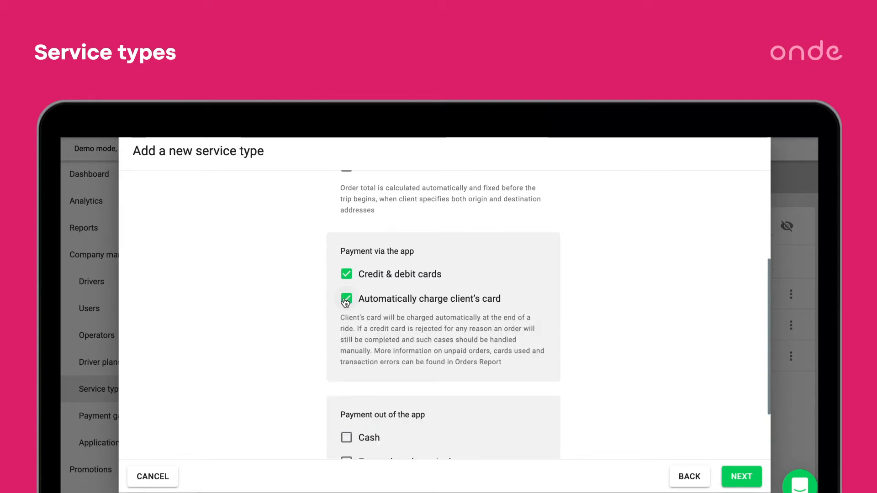
{"action": "scroll", "coordinate": [375, 368], "scroll_direction": "down", "scroll_amount": 3}
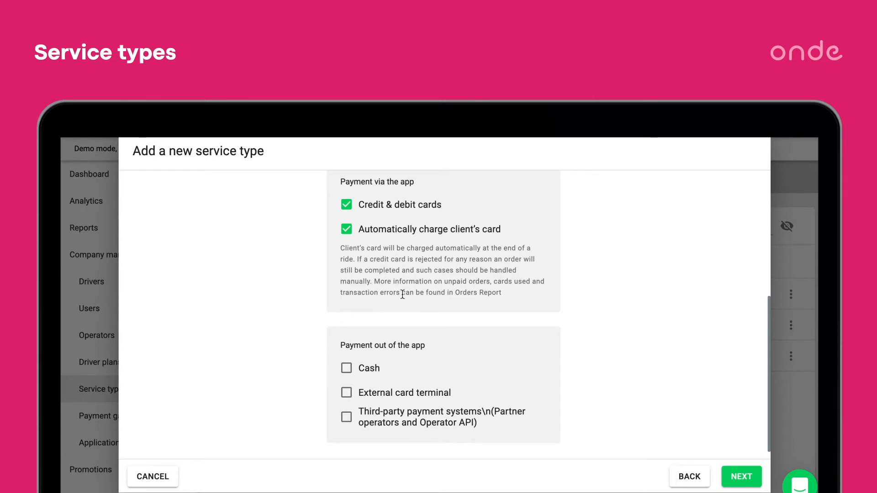
{"action": "scroll", "coordinate": [408, 302], "scroll_direction": "down", "scroll_amount": 1}
{"action": "left_click", "coordinate": [363, 355]}
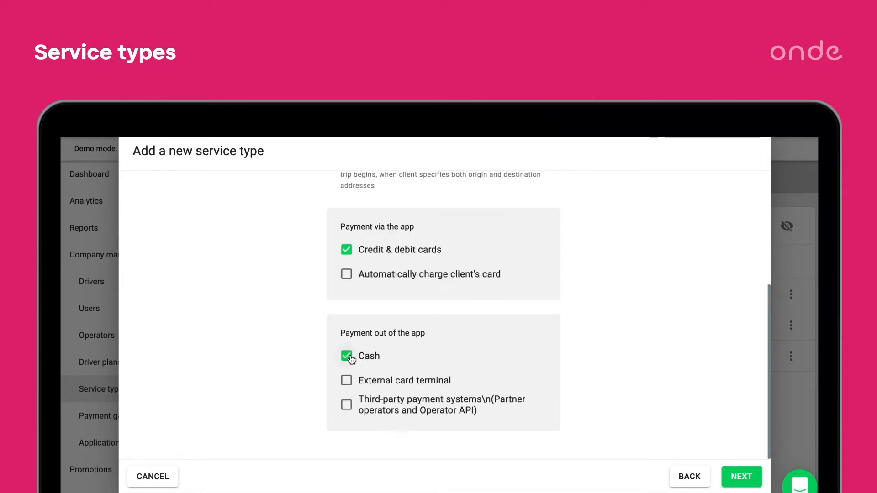
Proceed from the payment methods to the fee settings of the new service type.
{"action": "left_click", "coordinate": [740, 478]}
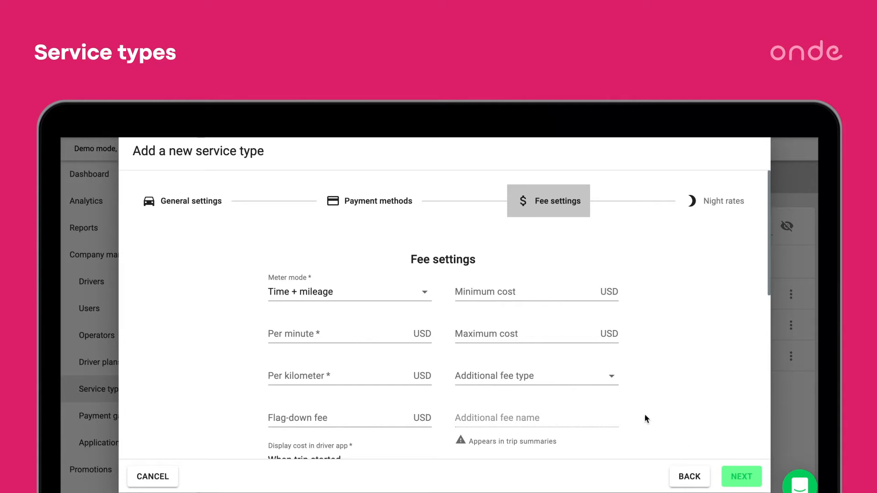
Try the Time or mileage meter mode with a 20 km/h speed threshold, and switch back to Time + mileage.
{"action": "left_click", "coordinate": [404, 292]}
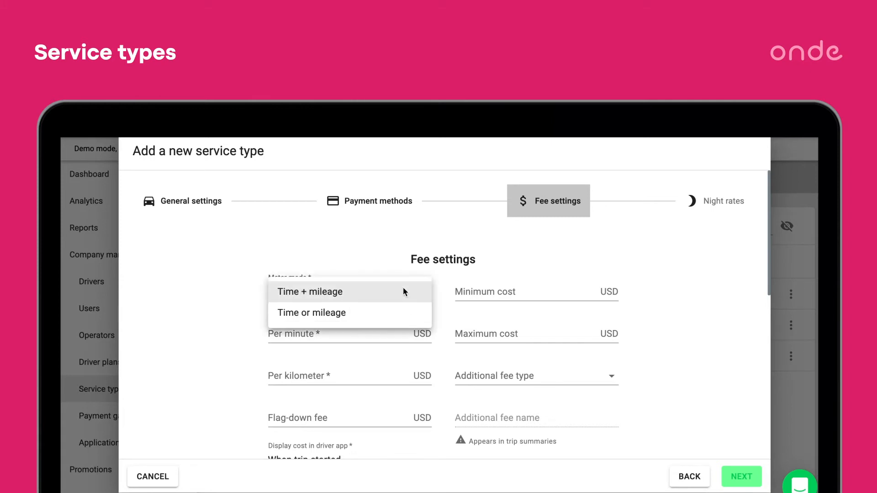
{"action": "left_click", "coordinate": [379, 314]}
{"action": "left_click", "coordinate": [297, 334]}
{"action": "type", "text": "20"}
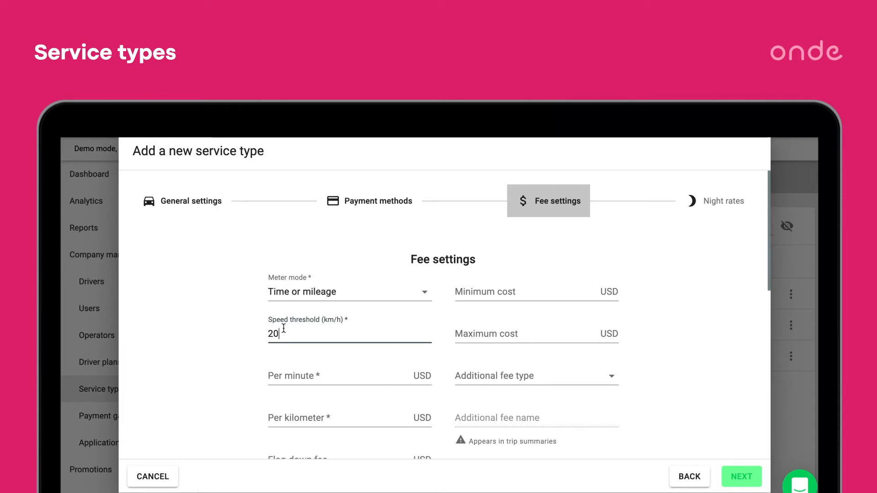
{"action": "left_click", "coordinate": [318, 291]}
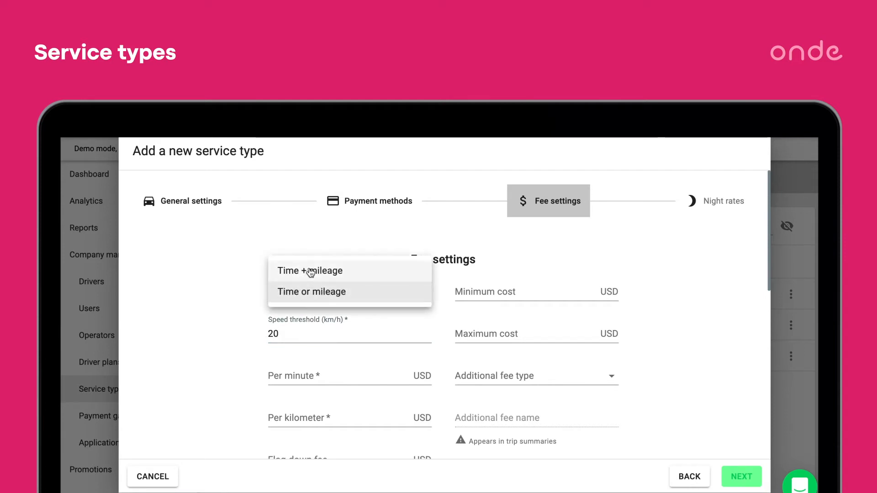
{"action": "left_click", "coordinate": [311, 271]}
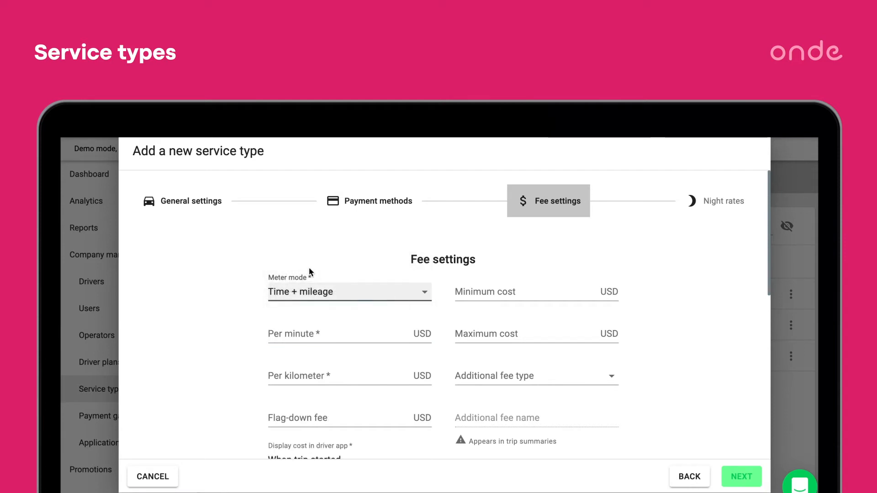
Set the fees to 1 USD per minute, 2 USD per kilometer, 5 USD flag-down and 10 USD minimum cost.
{"action": "left_click", "coordinate": [276, 332]}
{"action": "type", "text": "1"}
{"action": "key", "text": "Tab"}
{"action": "type", "text": "2"}
{"action": "key", "text": "Tab"}
{"action": "type", "text": "5"}
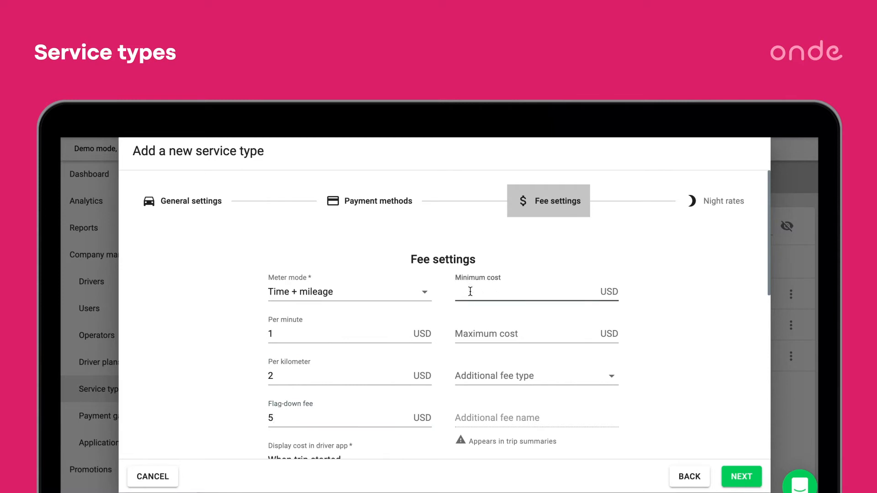
{"action": "type", "text": "10"}
{"action": "left_click", "coordinate": [463, 328]}
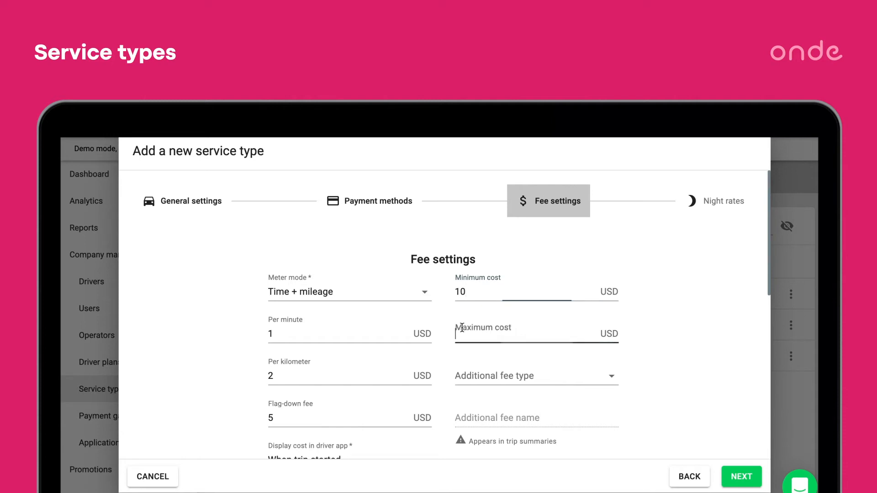
Review the available options for the additional fee type and for displaying the cost in the driver app.
{"action": "scroll", "coordinate": [462, 328], "scroll_direction": "down", "scroll_amount": 3}
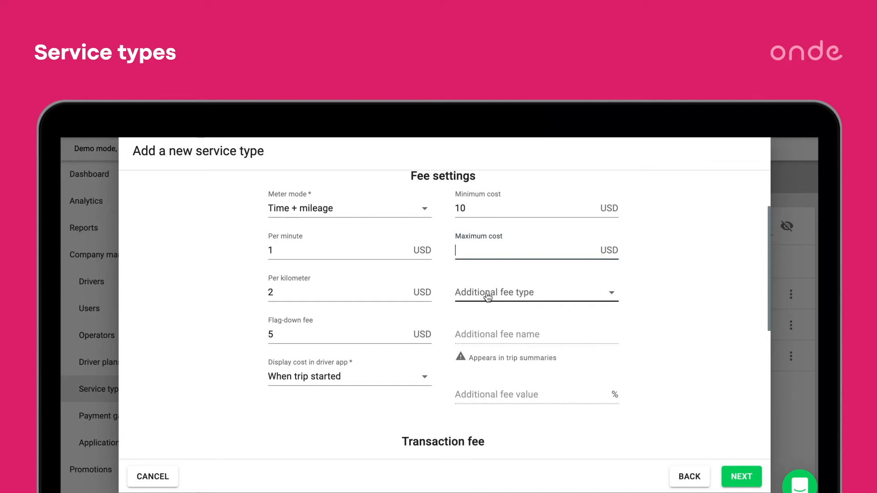
{"action": "left_click", "coordinate": [520, 297]}
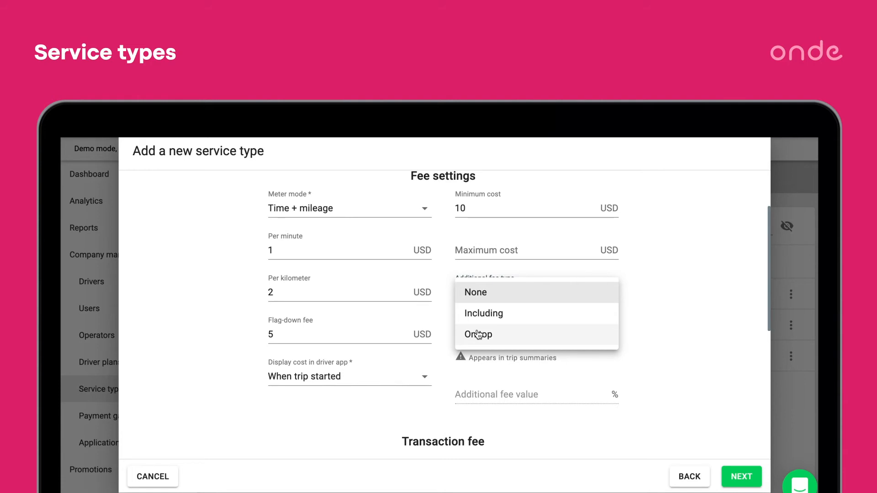
{"action": "left_click", "coordinate": [445, 388]}
{"action": "scroll", "coordinate": [445, 388], "scroll_direction": "down", "scroll_amount": 1}
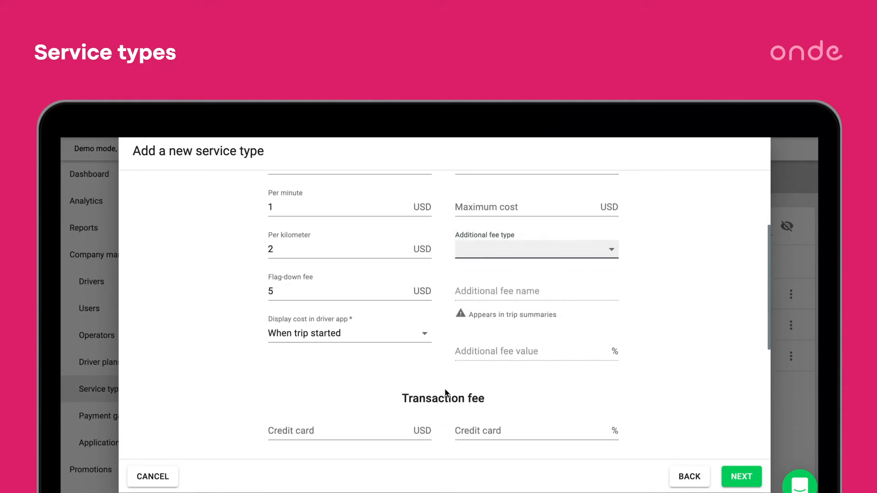
{"action": "left_click", "coordinate": [341, 334]}
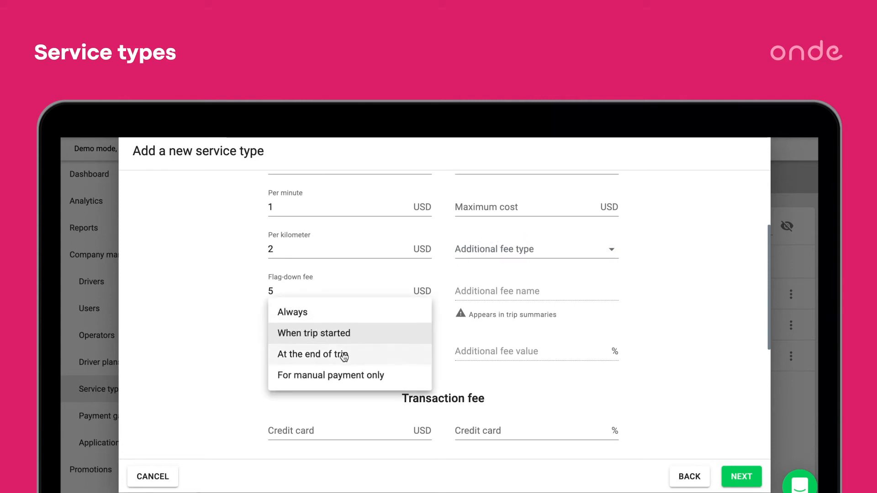
{"action": "left_click", "coordinate": [335, 398]}
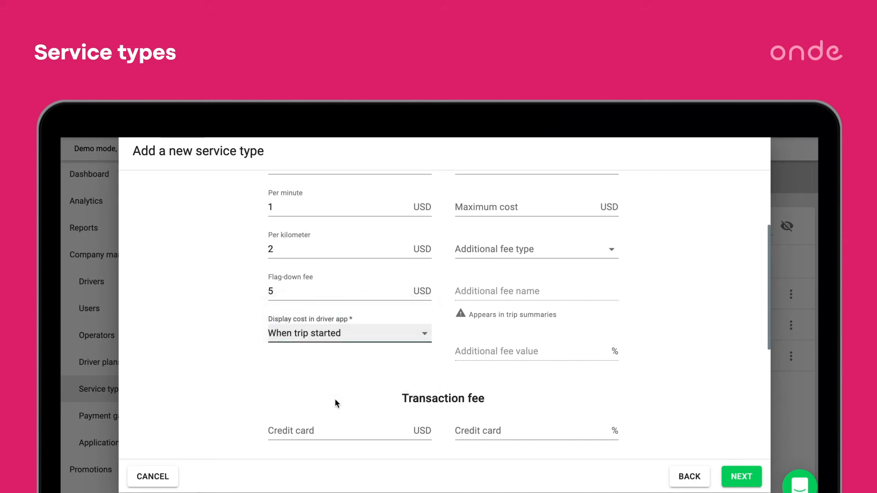
Set the credit card transaction fee to 2 USD.
{"action": "scroll", "coordinate": [336, 399], "scroll_direction": "down", "scroll_amount": 2}
{"action": "left_click", "coordinate": [284, 360]}
{"action": "type", "text": "2"}
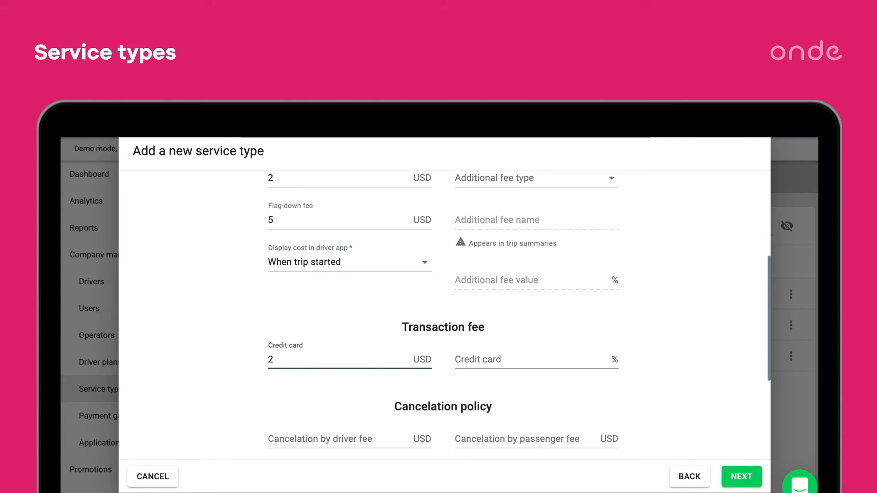
Set the cancelation fees by driver and by passenger to 2 USD each.
{"action": "scroll", "coordinate": [324, 393], "scroll_direction": "down", "scroll_amount": 3}
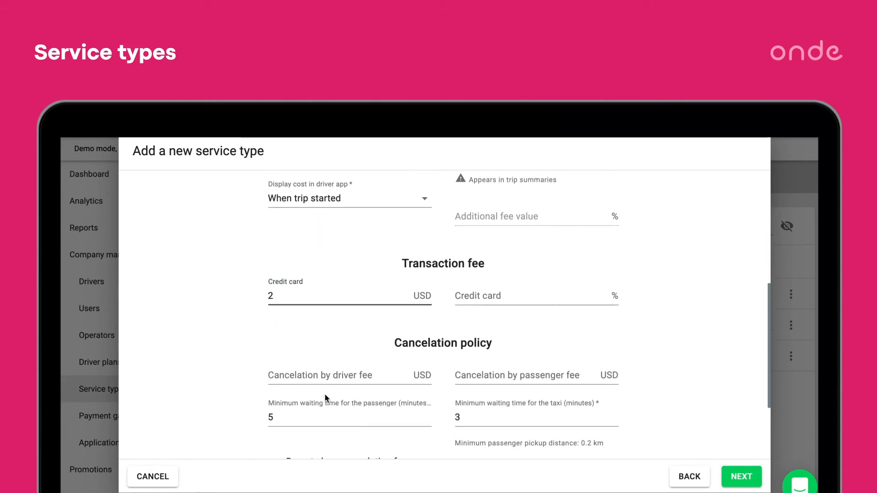
{"action": "scroll", "coordinate": [325, 395], "scroll_direction": "down", "scroll_amount": 1}
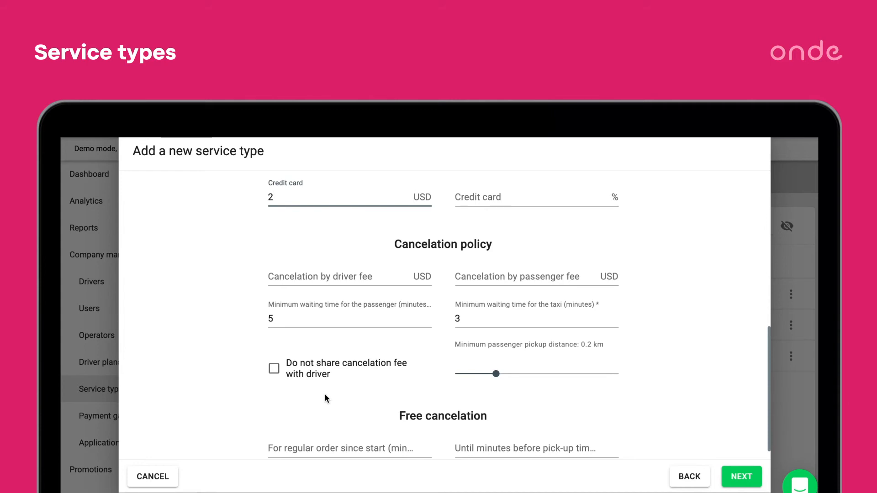
{"action": "left_click", "coordinate": [281, 278]}
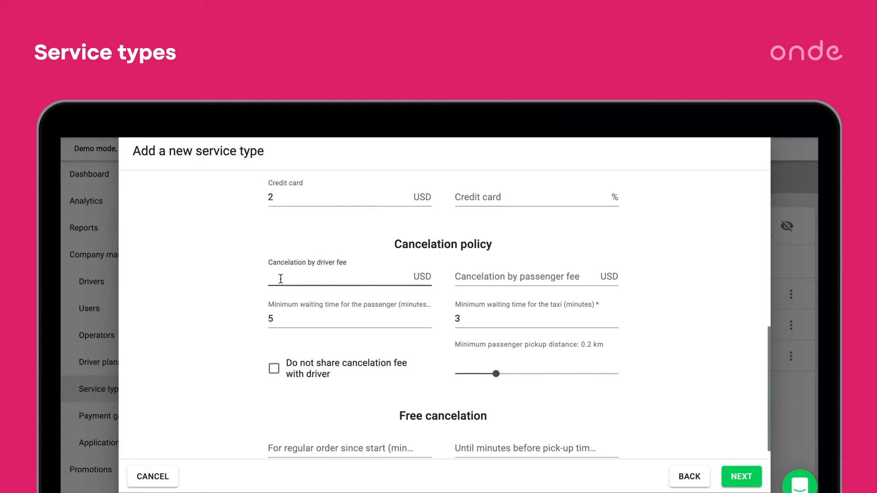
{"action": "type", "text": "2"}
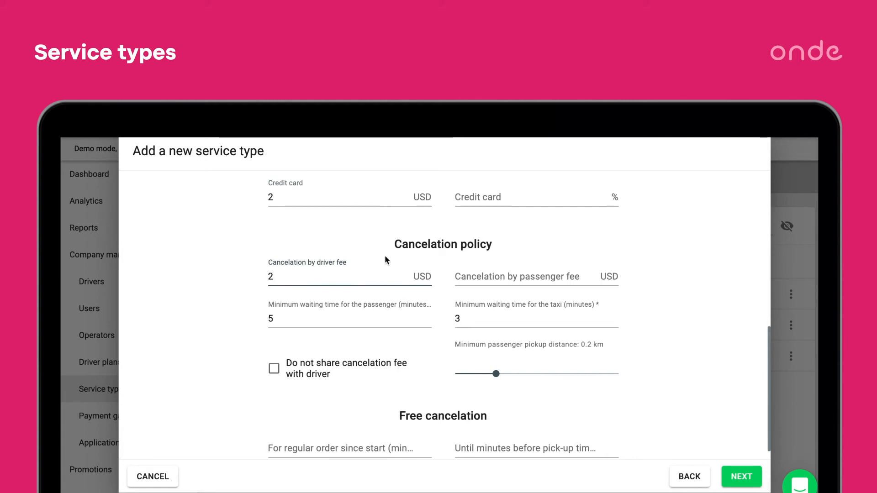
{"action": "left_click", "coordinate": [468, 277]}
{"action": "type", "text": "2"}
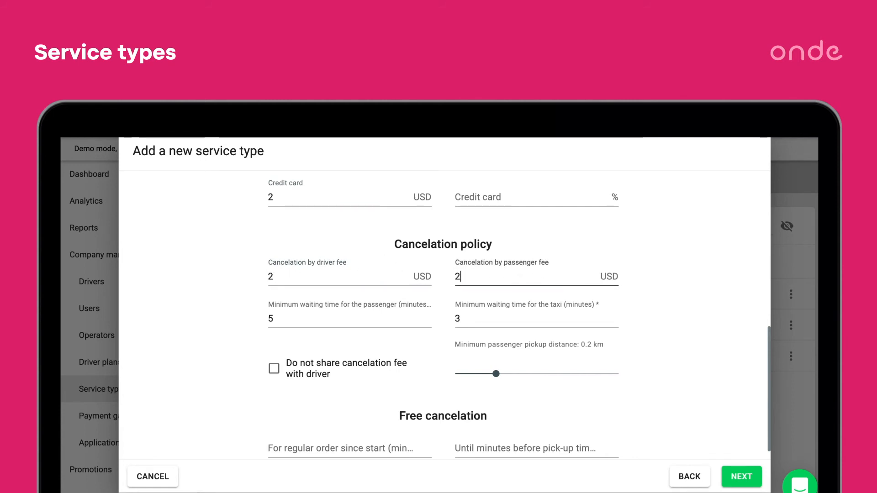
Set the minimum passenger pickup distance to 0.18 km, and try the option of not sharing the cancelation fee with the driver.
{"action": "left_click", "coordinate": [335, 317]}
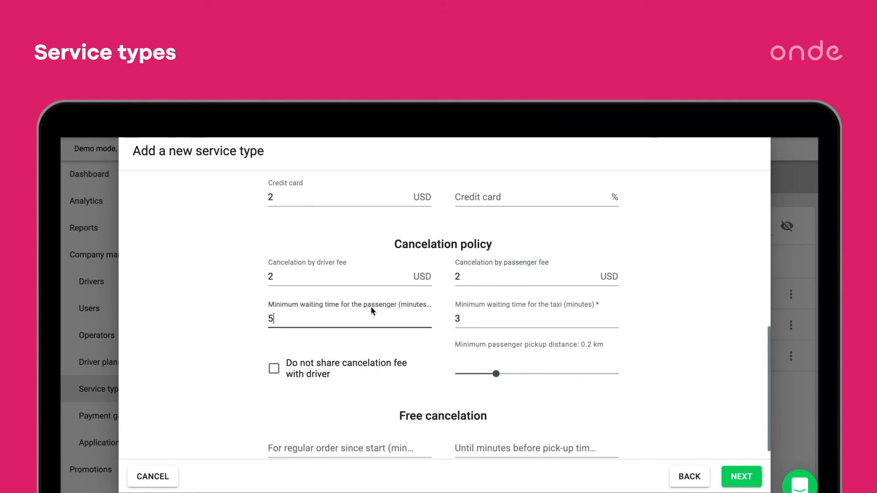
{"action": "left_click", "coordinate": [457, 317]}
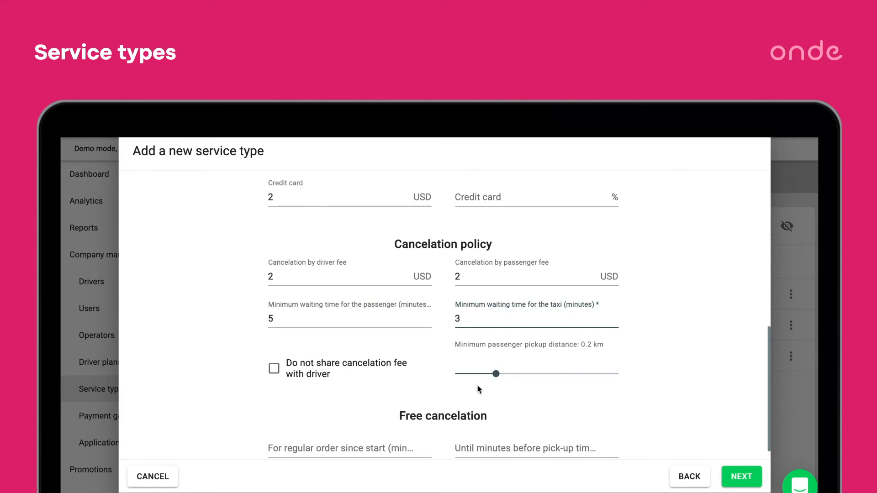
{"action": "left_click_drag", "start_coordinate": [494, 373], "coordinate": [487, 374]}
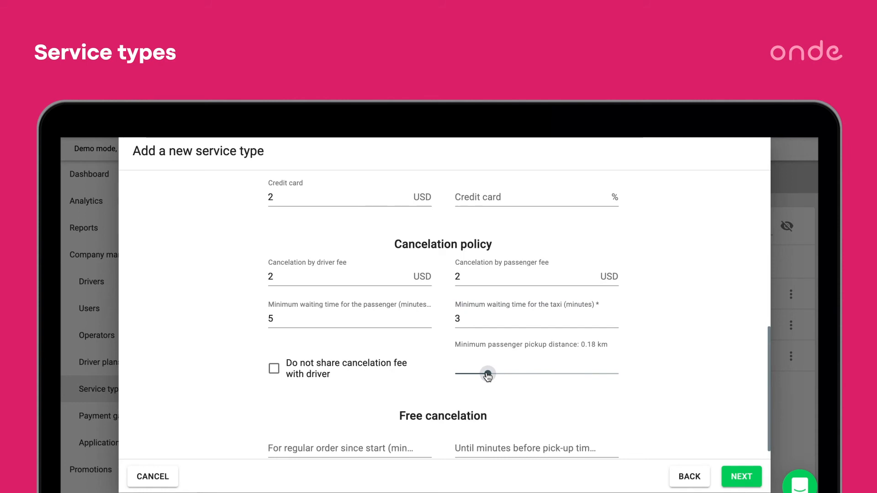
{"action": "left_click", "coordinate": [273, 370]}
{"action": "left_click", "coordinate": [273, 369]}
Set free cancelation to 3 minutes for regular orders and 3 minutes before pick-up for preorders, and proceed to the night rates.
{"action": "scroll", "coordinate": [272, 392], "scroll_direction": "down", "scroll_amount": 1}
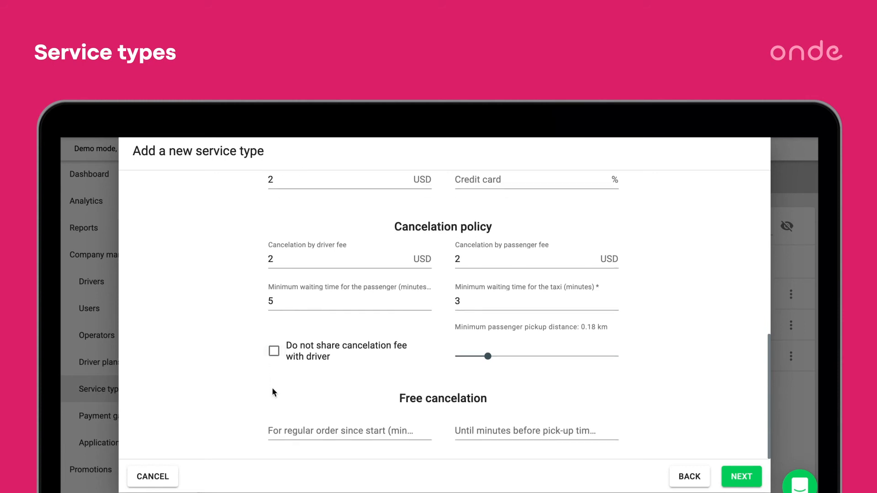
{"action": "left_click", "coordinate": [286, 428]}
{"action": "type", "text": "3"}
{"action": "left_click", "coordinate": [456, 430]}
{"action": "type", "text": "3"}
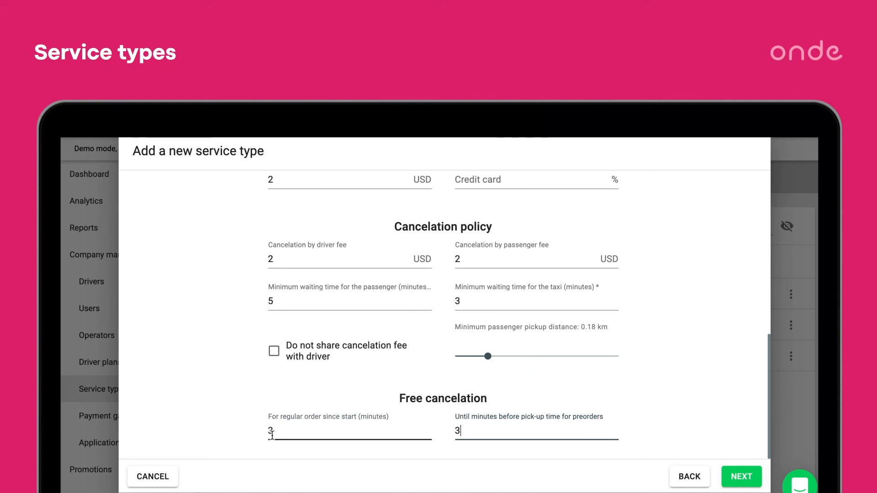
{"action": "left_click", "coordinate": [745, 481]}
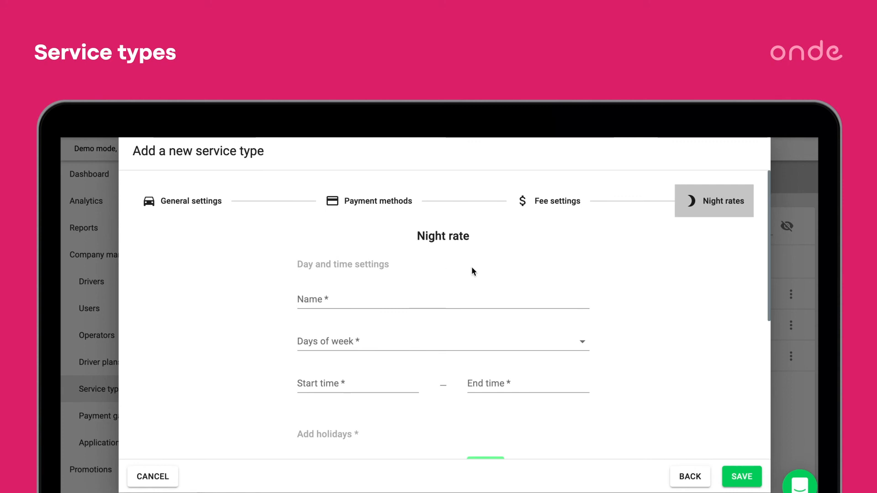
Name the night rate Weekend and apply it to Saturday and Sunday.
{"action": "left_click", "coordinate": [329, 295]}
{"action": "type", "text": "Weekend"}
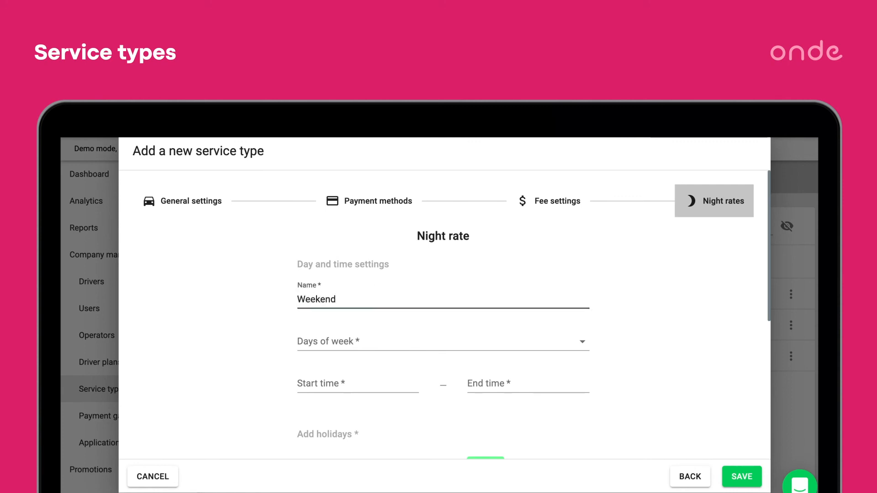
{"action": "left_click", "coordinate": [332, 342]}
{"action": "left_click", "coordinate": [322, 463]}
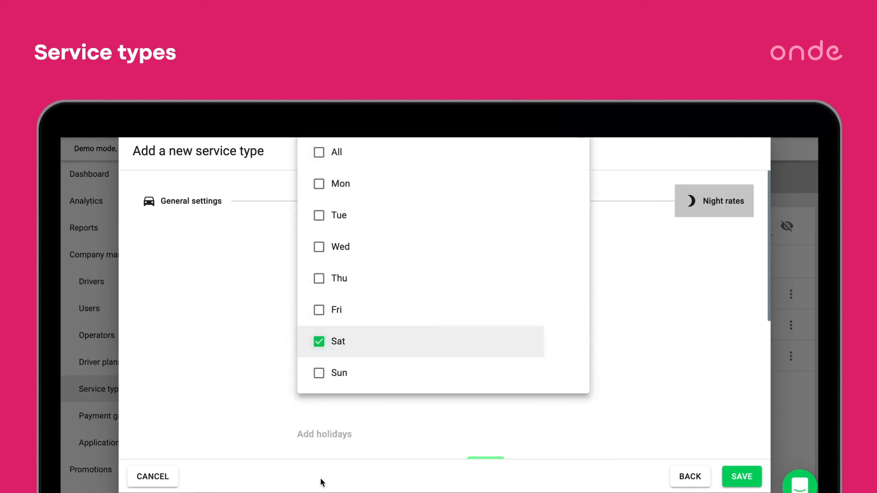
{"action": "left_click", "coordinate": [319, 372]}
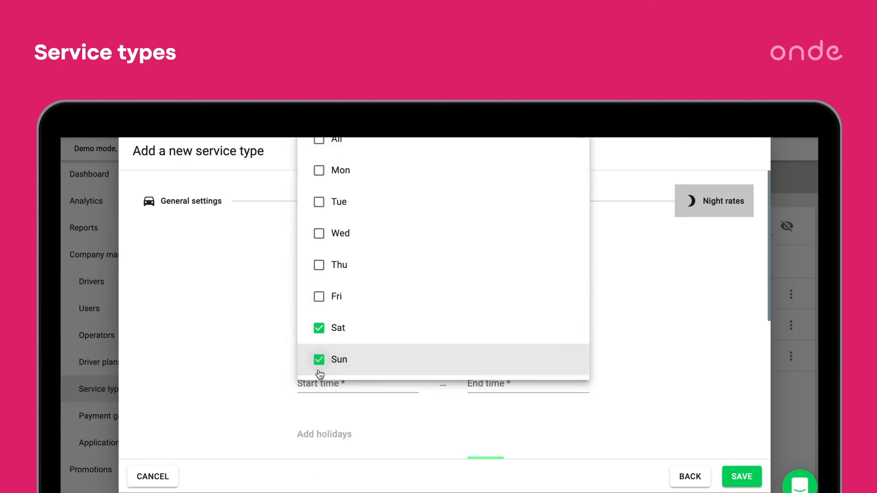
{"action": "left_click", "coordinate": [554, 417]}
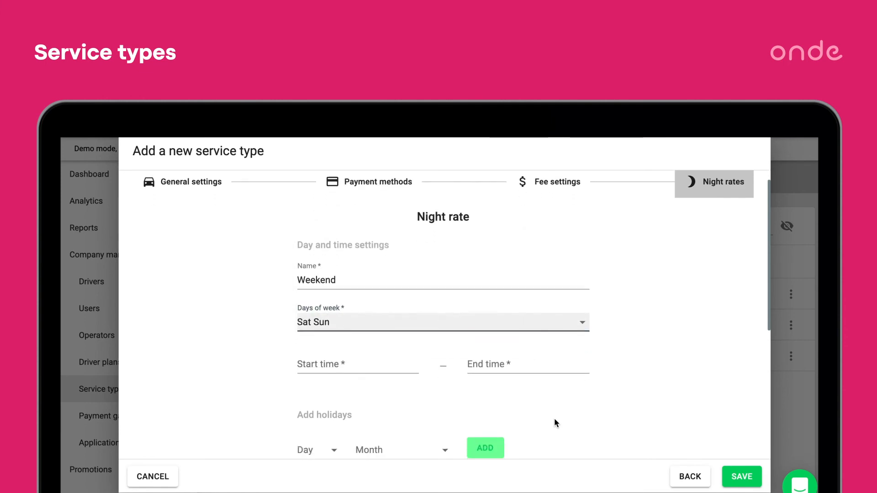
{"action": "left_click", "coordinate": [407, 365]}
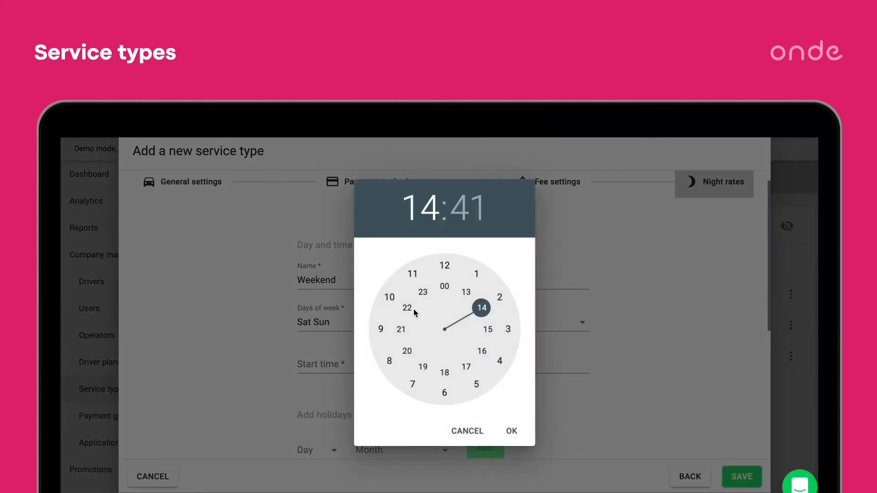
{"action": "left_click", "coordinate": [464, 316]}
{"action": "left_click", "coordinate": [582, 357]}
Set the night rate's end time to 15:41.
{"action": "left_click", "coordinate": [523, 358]}
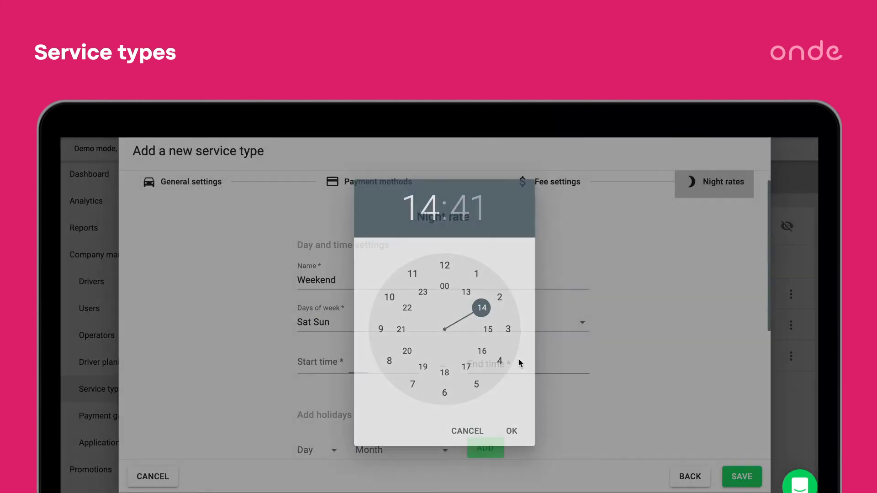
{"action": "left_click", "coordinate": [491, 330]}
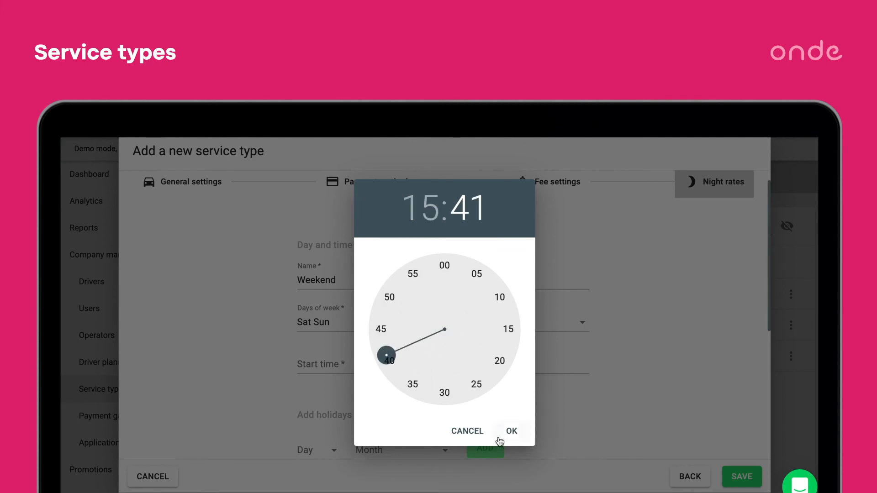
{"action": "left_click", "coordinate": [521, 434]}
Set the night rate's fees to 6 USD flag-down, 1 USD per minute, 2 USD per kilometer and 12 USD minimum cost.
{"action": "scroll", "coordinate": [485, 429], "scroll_direction": "down", "scroll_amount": 2}
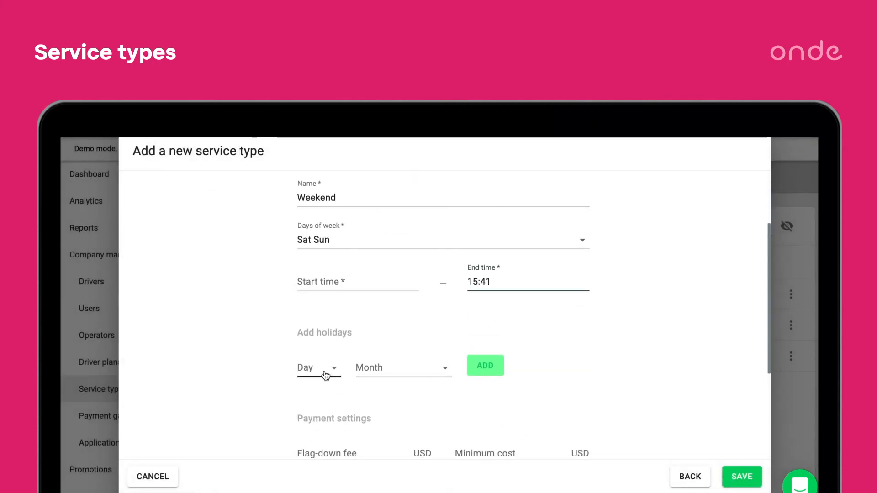
{"action": "scroll", "coordinate": [372, 386], "scroll_direction": "down", "scroll_amount": 4}
{"action": "left_click", "coordinate": [324, 350]}
{"action": "type", "text": "6"}
{"action": "left_click", "coordinate": [325, 394]}
{"action": "type", "text": "1"}
{"action": "left_click", "coordinate": [327, 430]}
{"action": "type", "text": "2"}
{"action": "left_click", "coordinate": [488, 354]}
{"action": "type", "text": "12"}
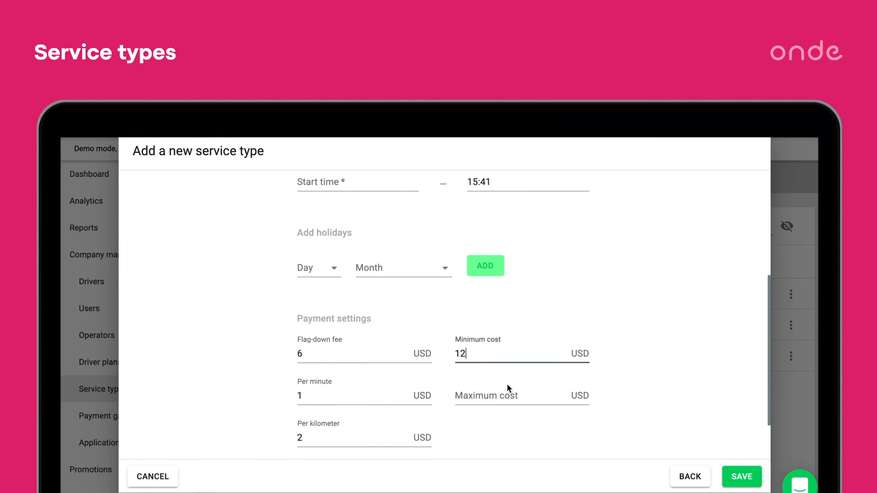
Set the night rate's start time to 08:40.
{"action": "scroll", "coordinate": [493, 399], "scroll_direction": "up", "scroll_amount": 3}
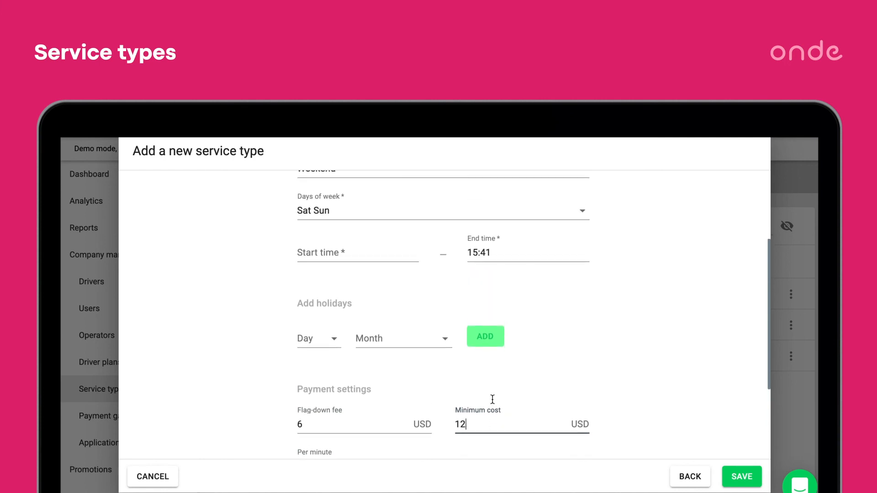
{"action": "scroll", "coordinate": [442, 420], "scroll_direction": "down", "scroll_amount": 4}
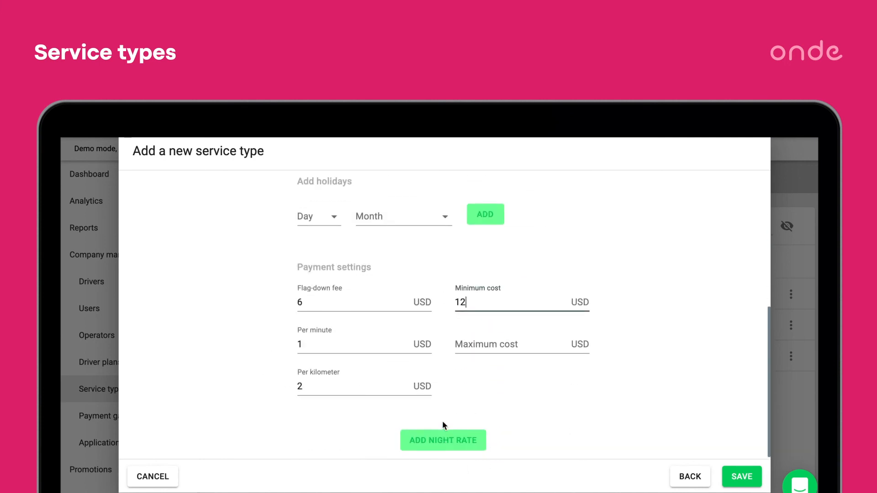
{"action": "scroll", "coordinate": [442, 421], "scroll_direction": "up", "scroll_amount": 4}
{"action": "left_click", "coordinate": [349, 282]}
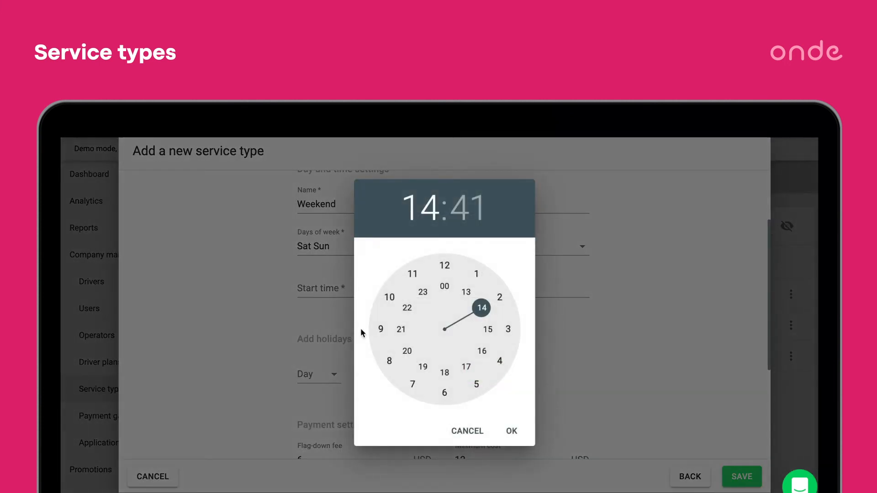
{"action": "left_click", "coordinate": [389, 361]}
{"action": "left_click", "coordinate": [390, 359]}
Add the Weekend night rate and save the new service type.
{"action": "scroll", "coordinate": [526, 368], "scroll_direction": "down", "scroll_amount": 1}
{"action": "scroll", "coordinate": [580, 364], "scroll_direction": "down", "scroll_amount": 3}
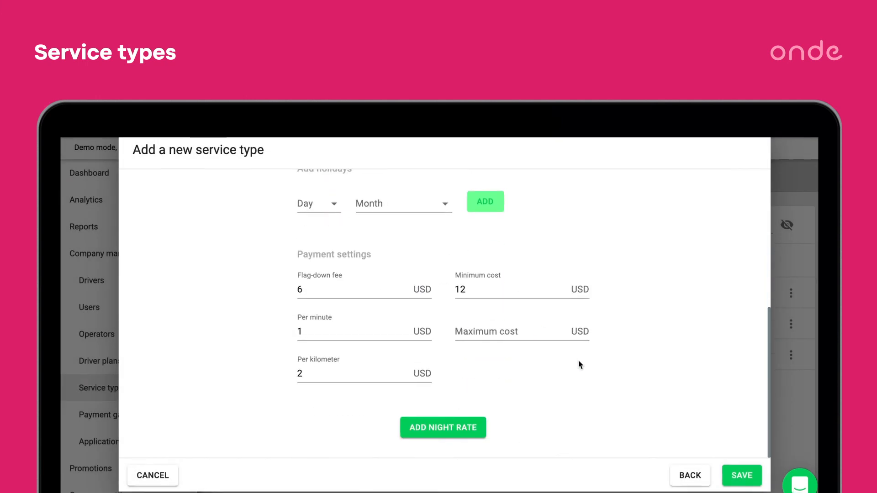
{"action": "left_click", "coordinate": [452, 434]}
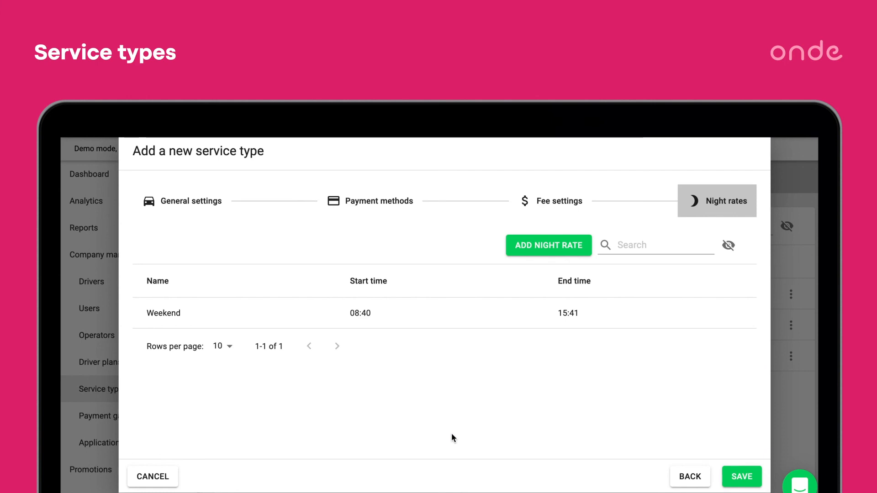
{"action": "left_click", "coordinate": [736, 475]}
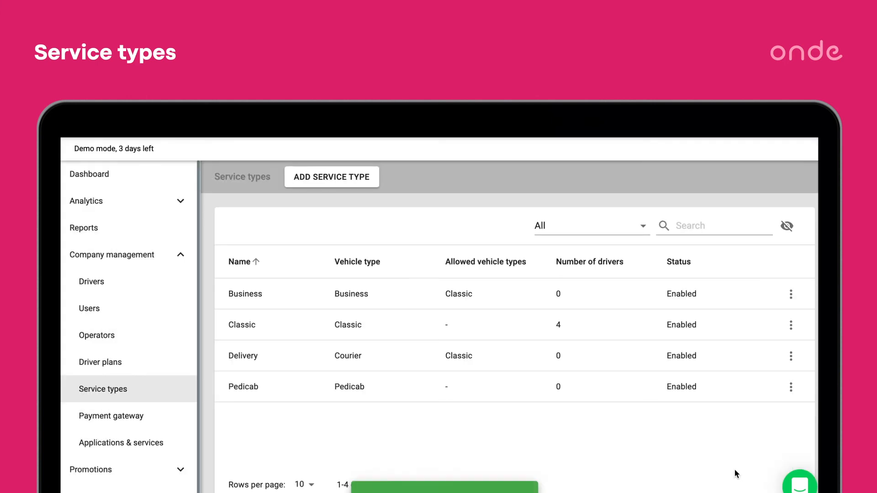